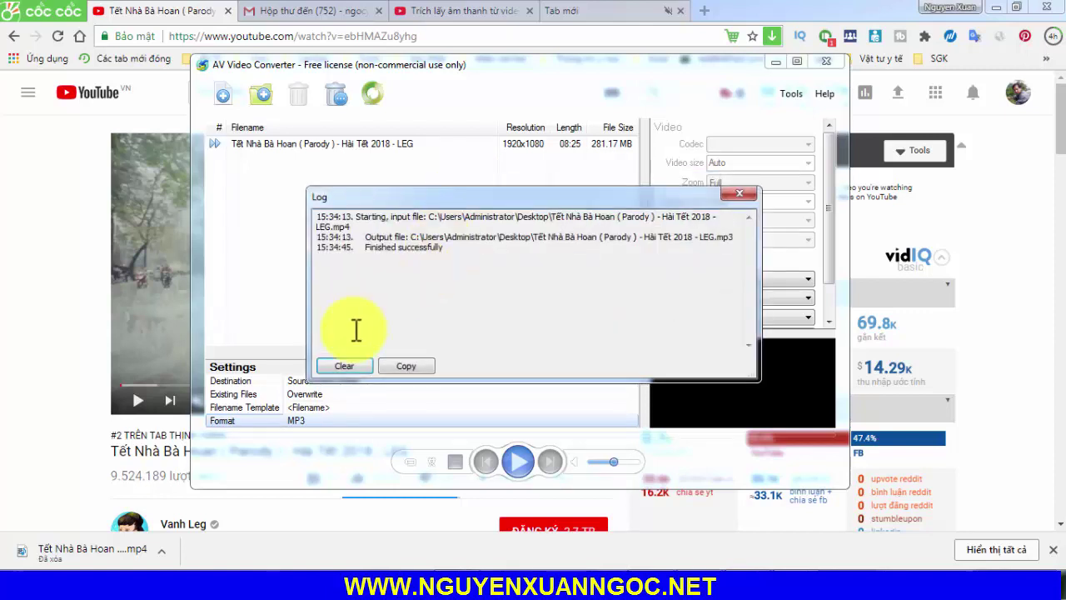
- Examine the conversion log's completion status and MP3 output path, close the log, and minimize the converter window
left_click_drag(397, 195, 358, 213)
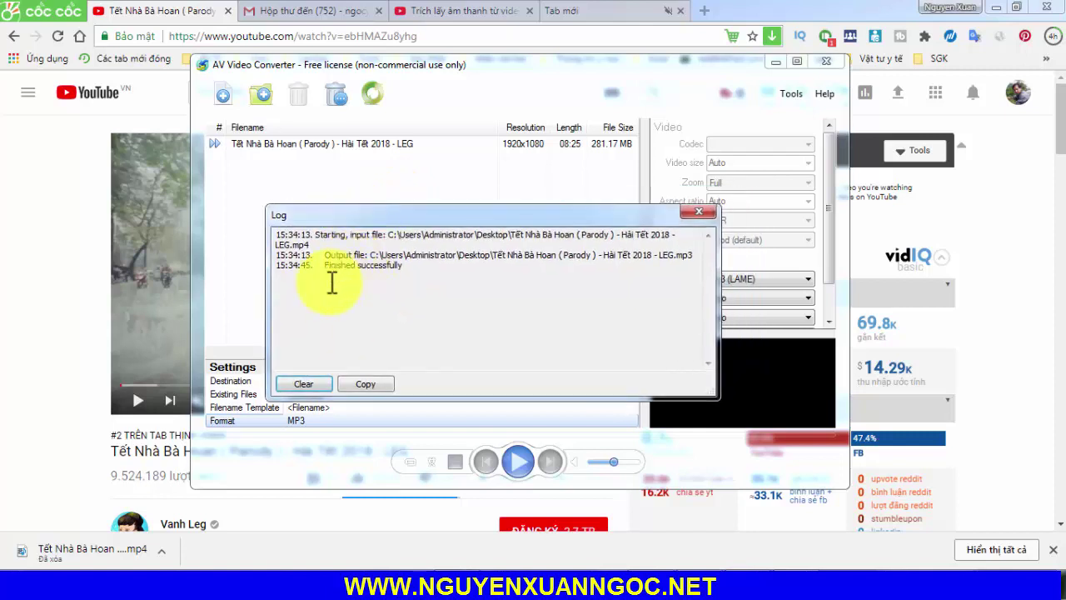
left_click_drag(324, 265, 413, 267)
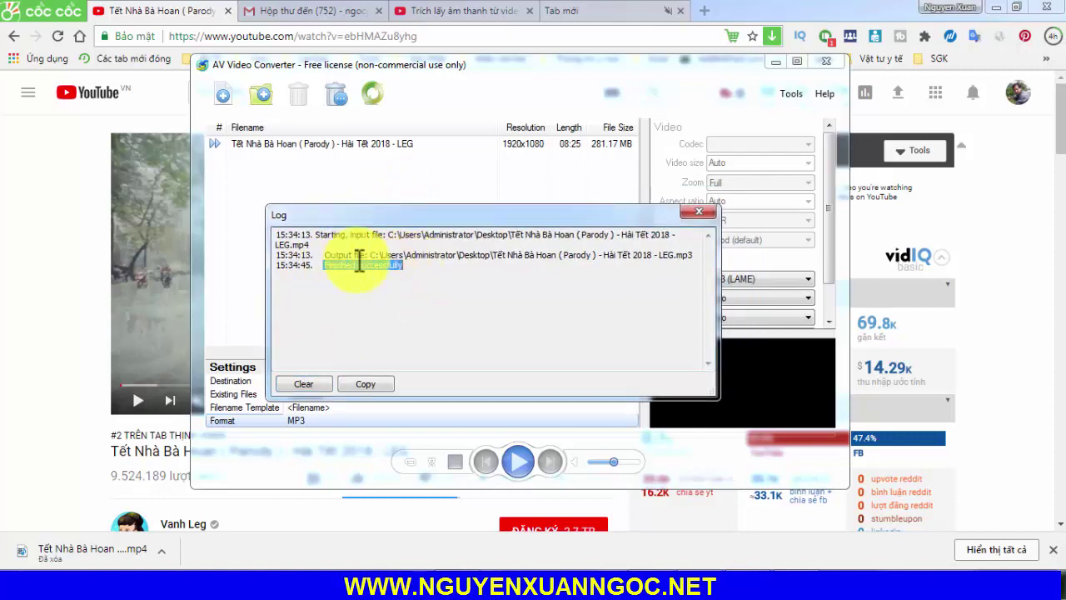
left_click_drag(371, 254, 700, 256)
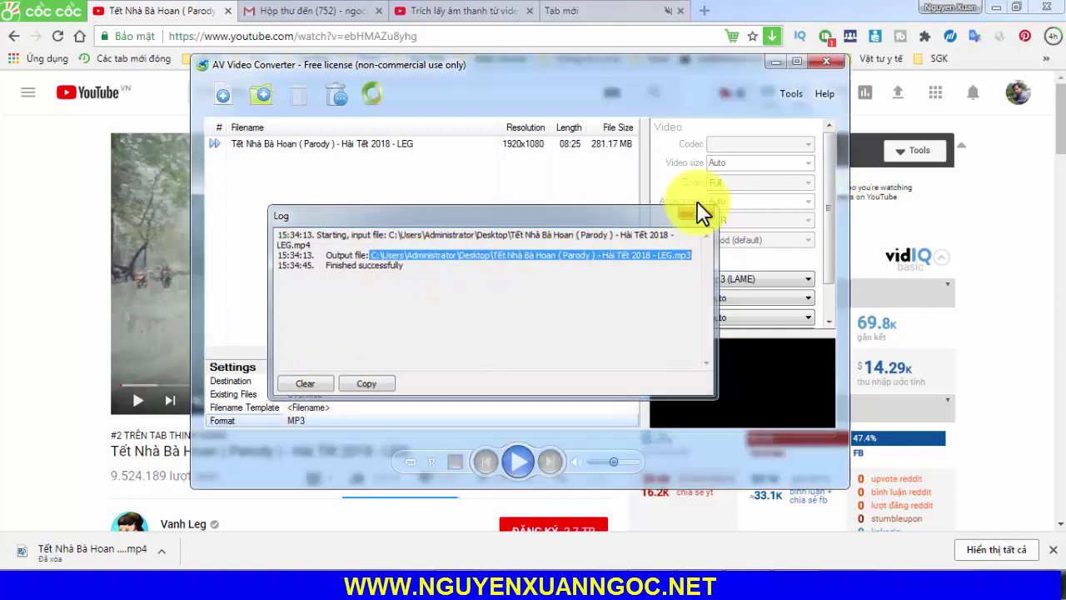
left_click(698, 211)
left_click(774, 63)
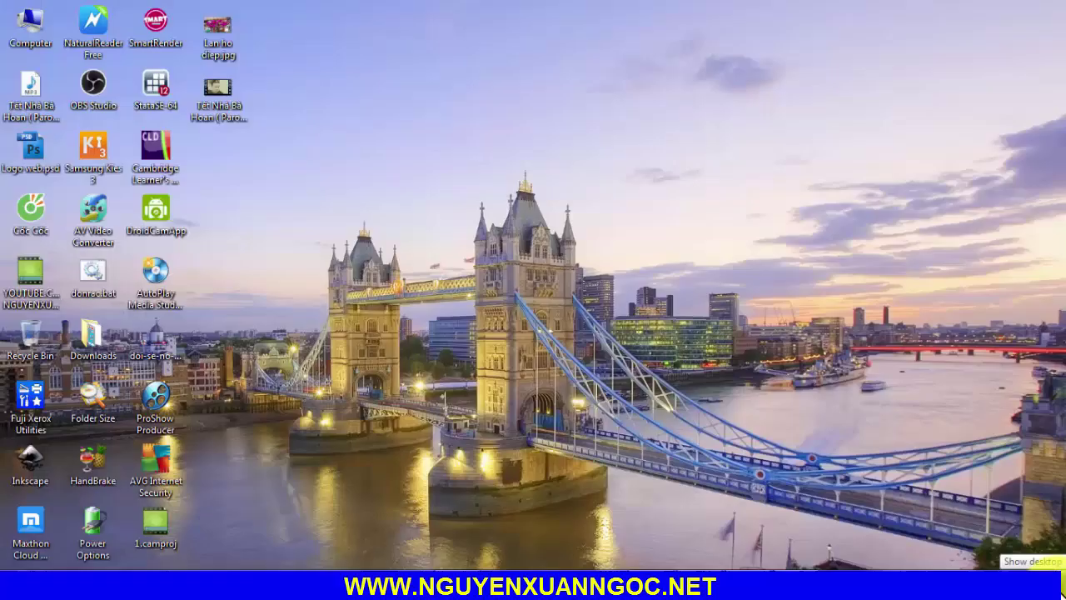
- Play the converted MP3 from the desktop, skip ahead to about 0:25, pause it, and close the media player
left_click(207, 104)
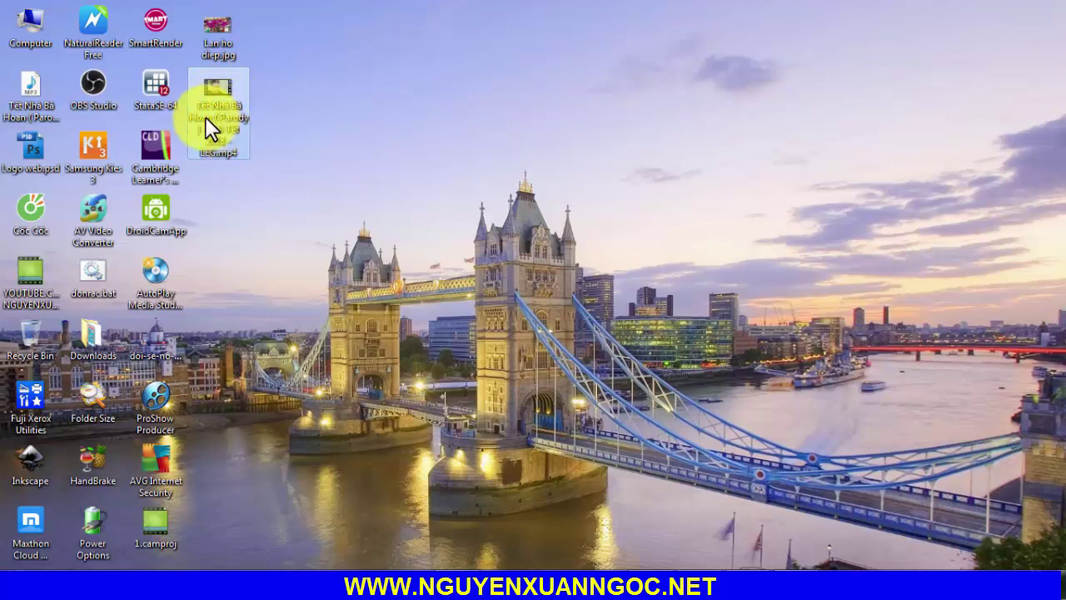
left_click(25, 95)
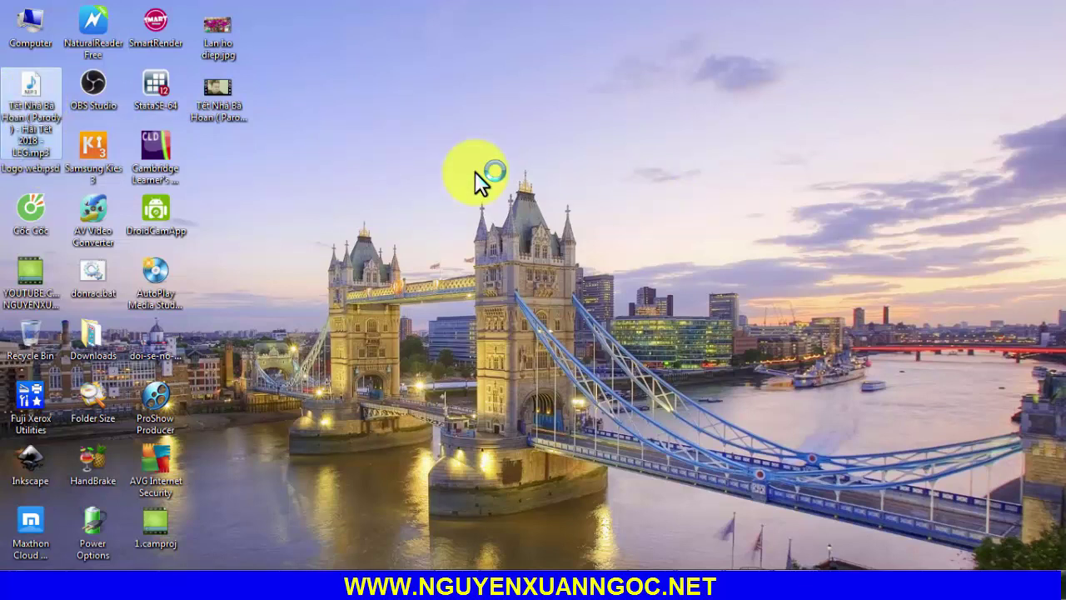
key("Return")
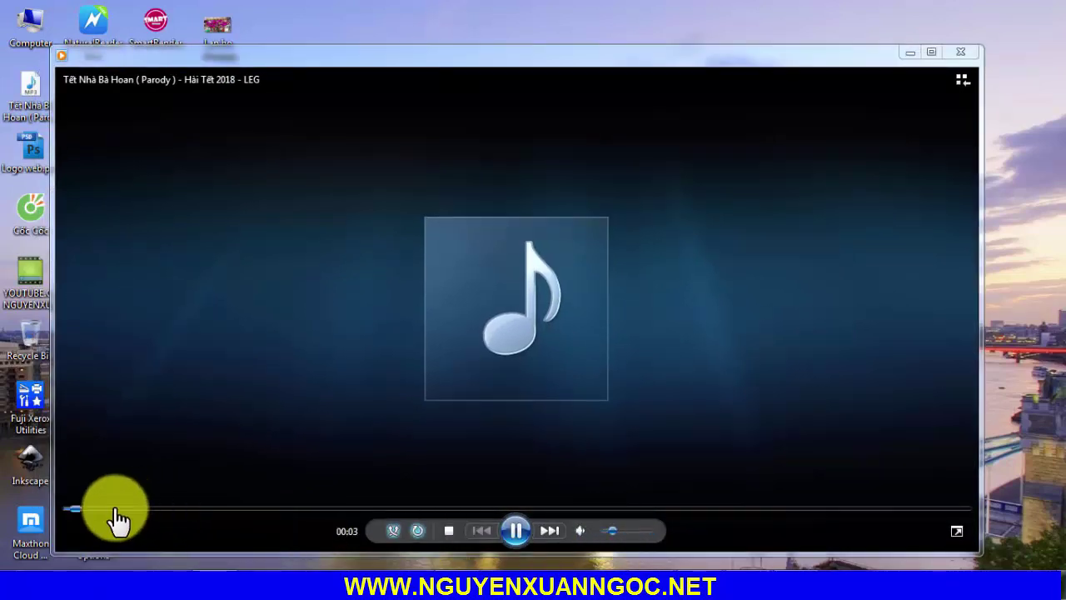
left_click(115, 508)
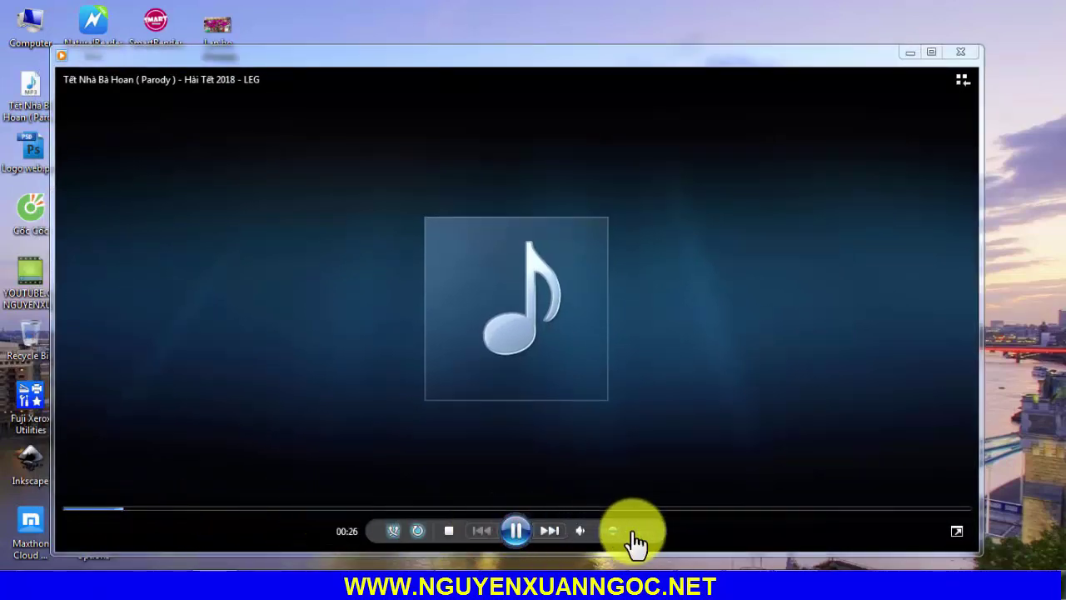
left_click(516, 531)
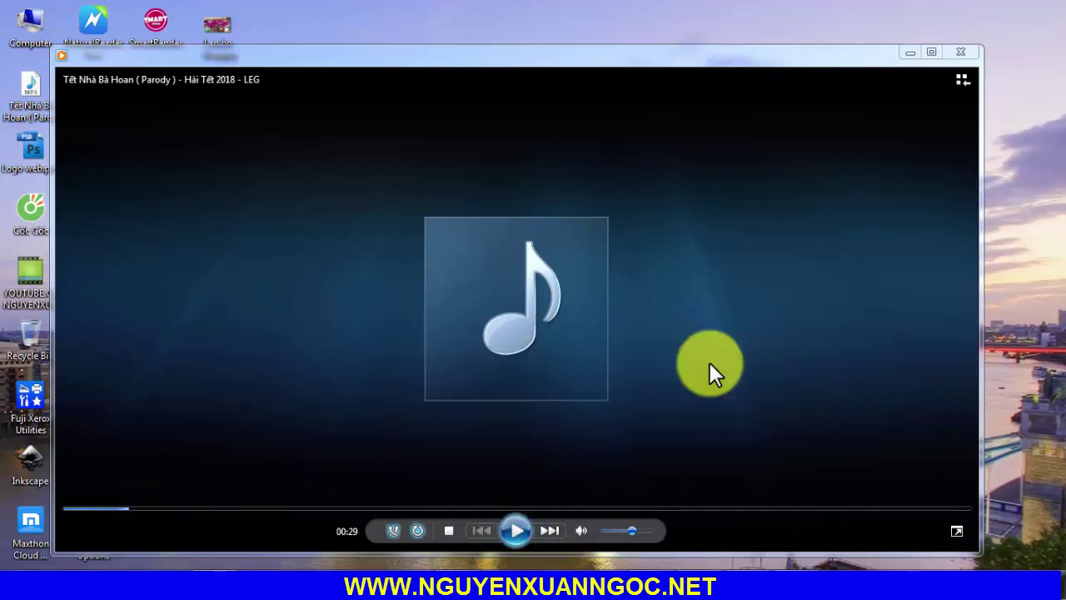
left_click(961, 52)
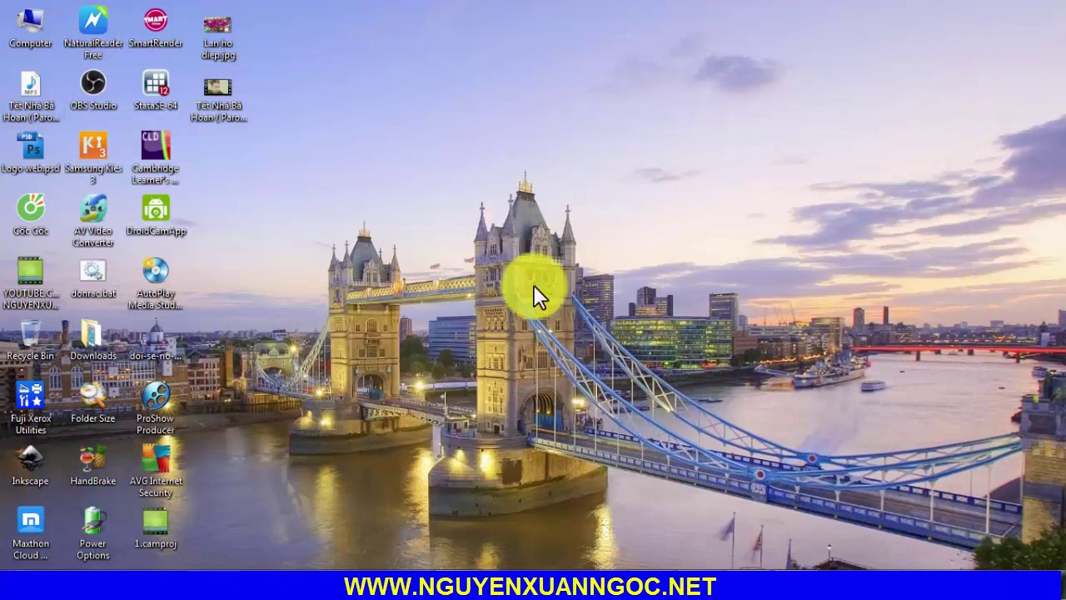
mouse_move(798, 587)
left_click(715, 488)
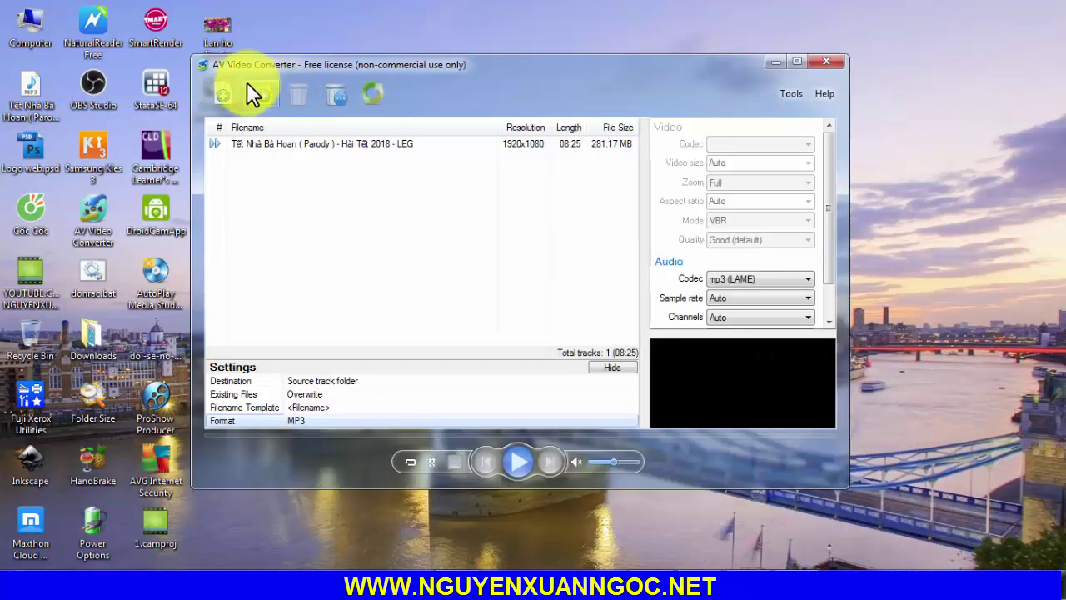
left_click(771, 62)
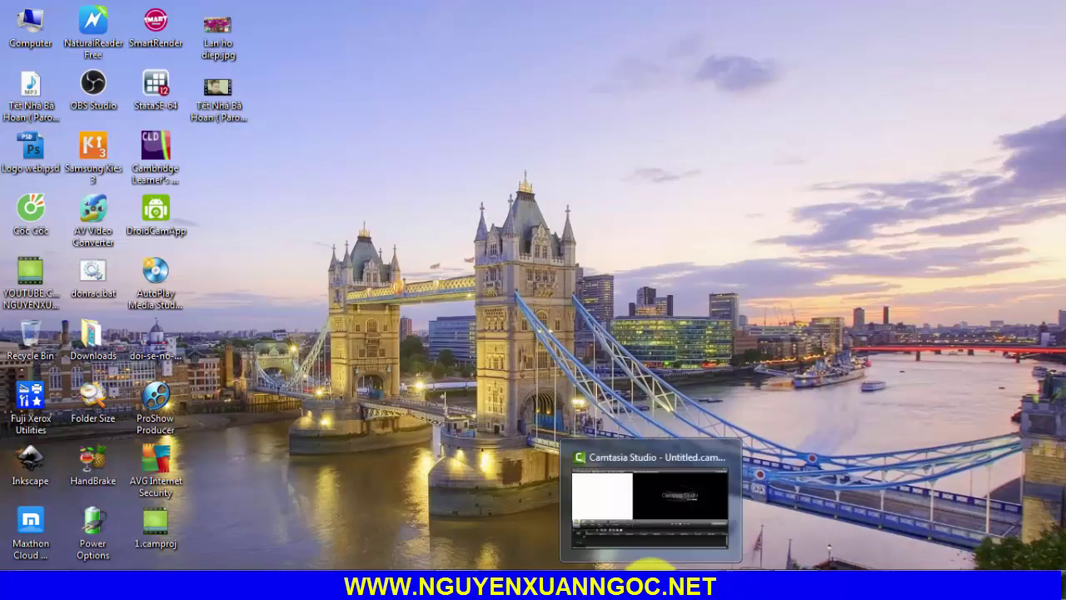
- Switch to Camtasia Studio and import "Tết Nhà Bà Hoan ( Parody ) - Hài Tết 2018 - LEG.mp4" from the Desktop
left_click(651, 575)
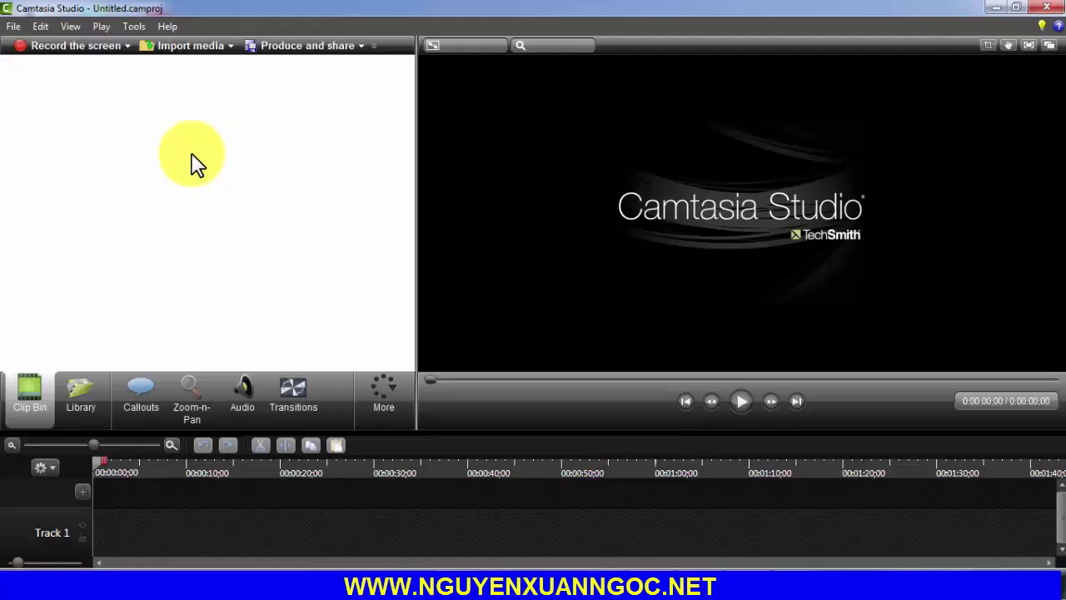
left_click(183, 57)
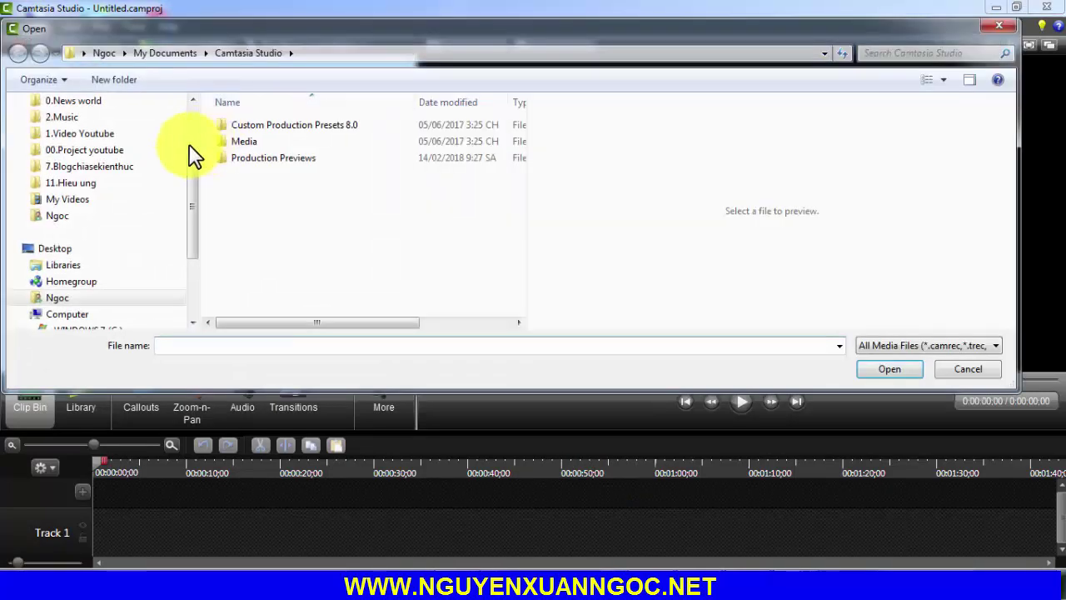
left_click_drag(194, 197, 190, 119)
left_click(83, 127)
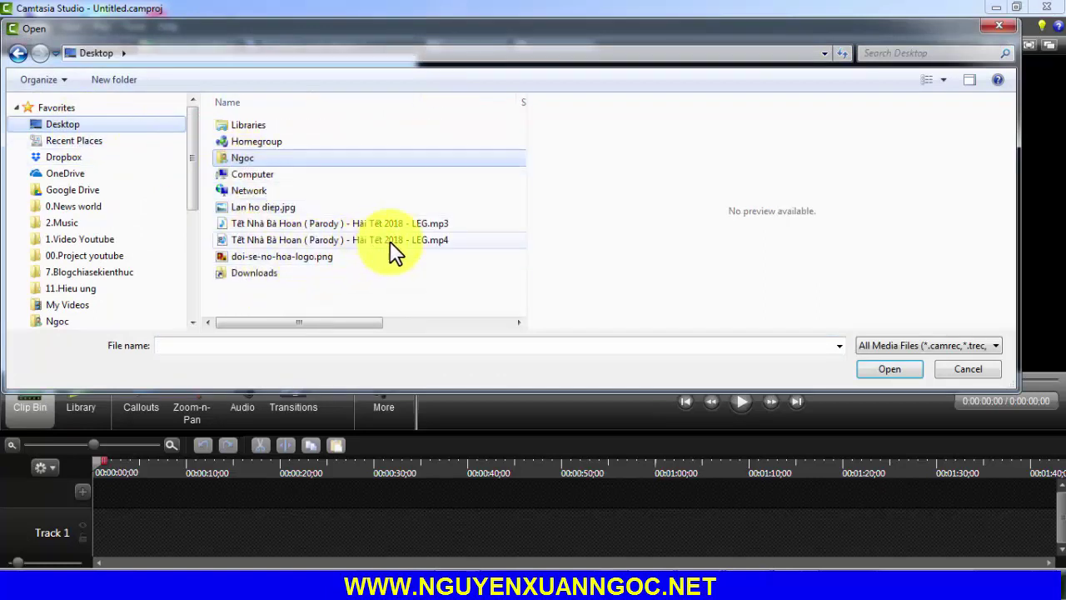
left_click(436, 241)
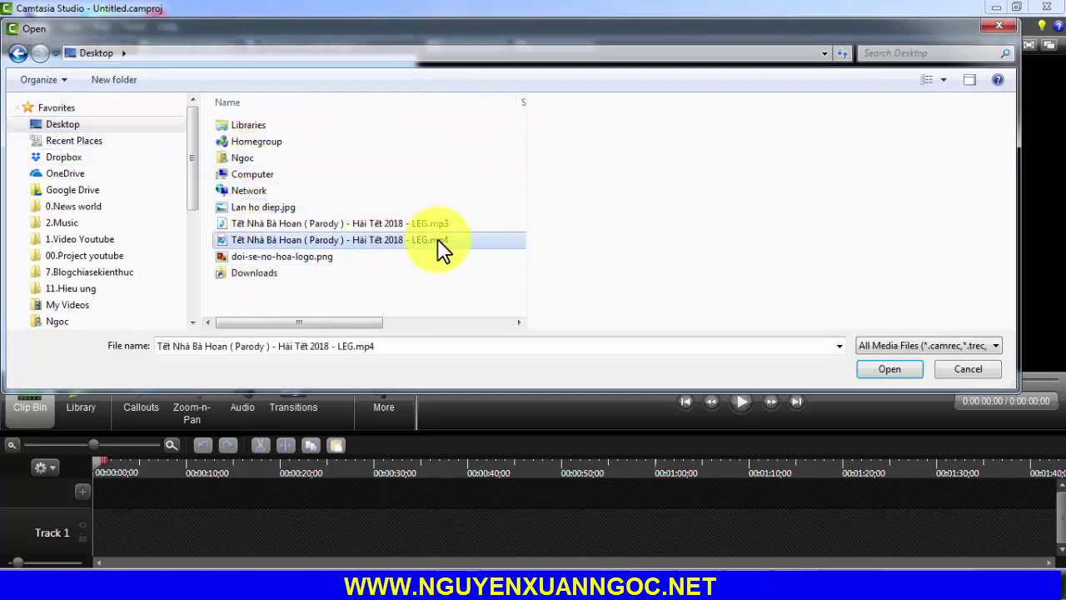
left_click(887, 369)
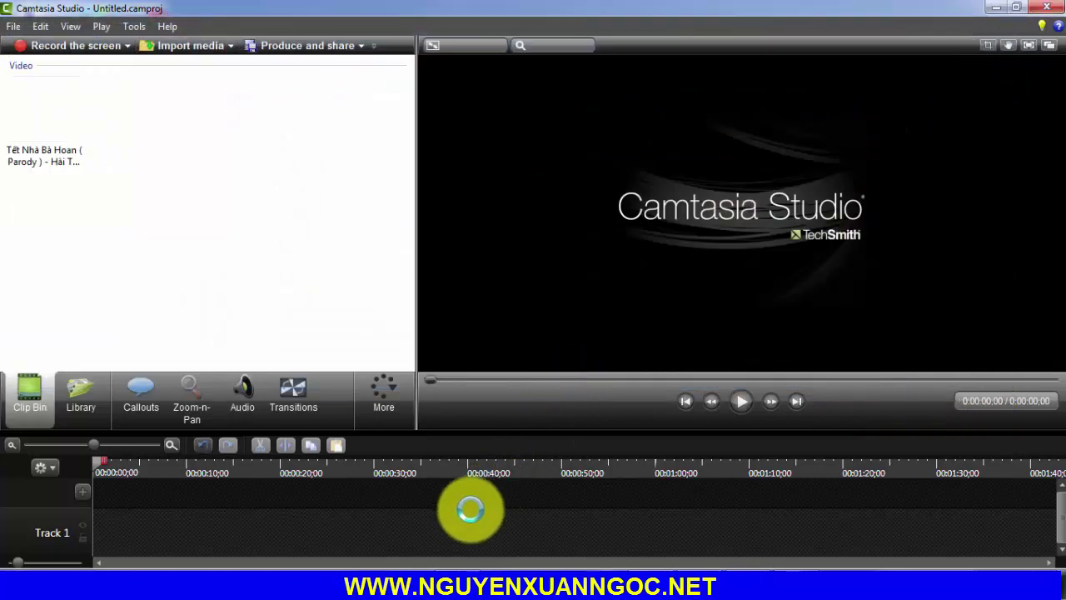
left_click(46, 115)
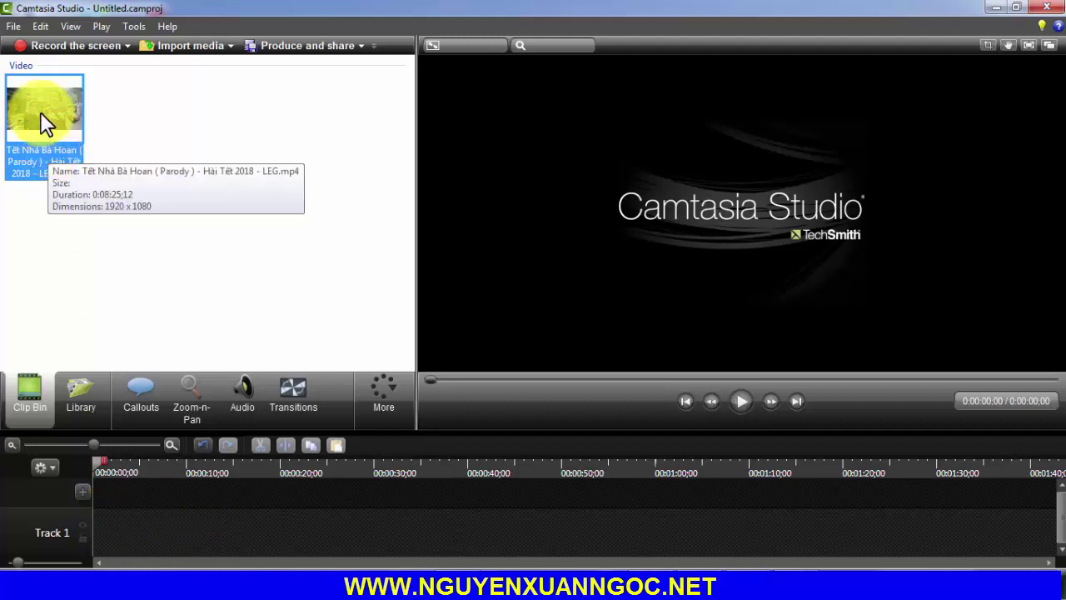
left_click_drag(42, 110, 121, 533)
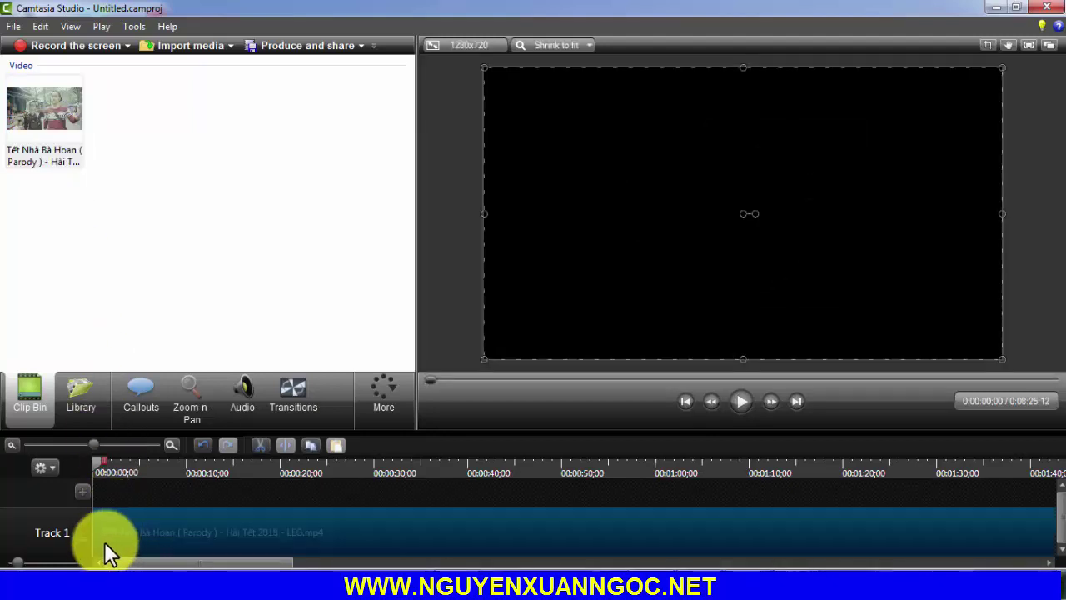
key("Delete")
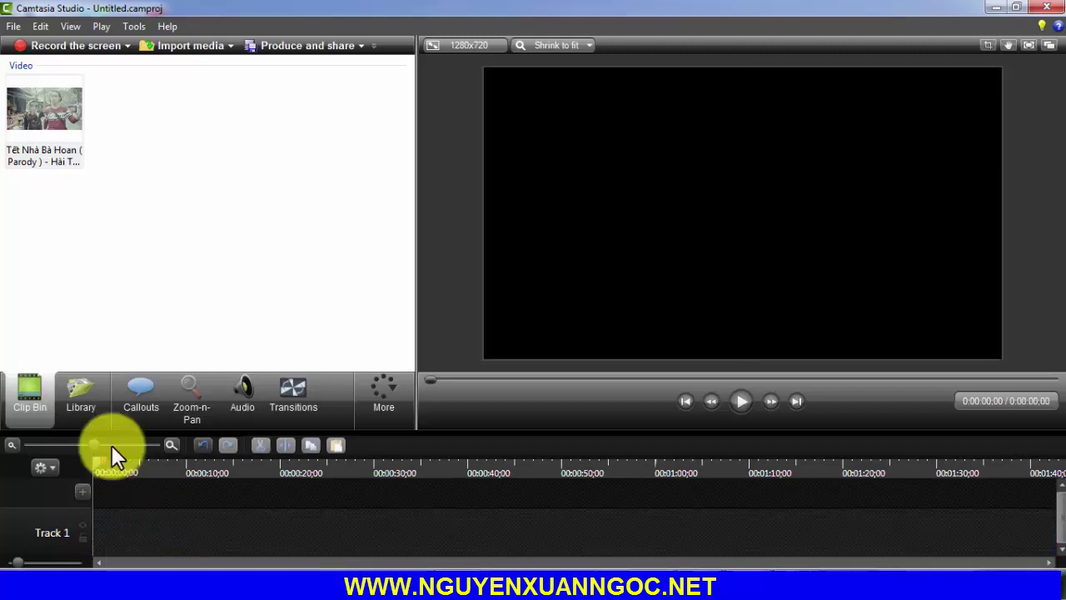
- Add the imported MP4 clip to the timeline at the playhead
left_click(37, 109)
right_click(36, 109)
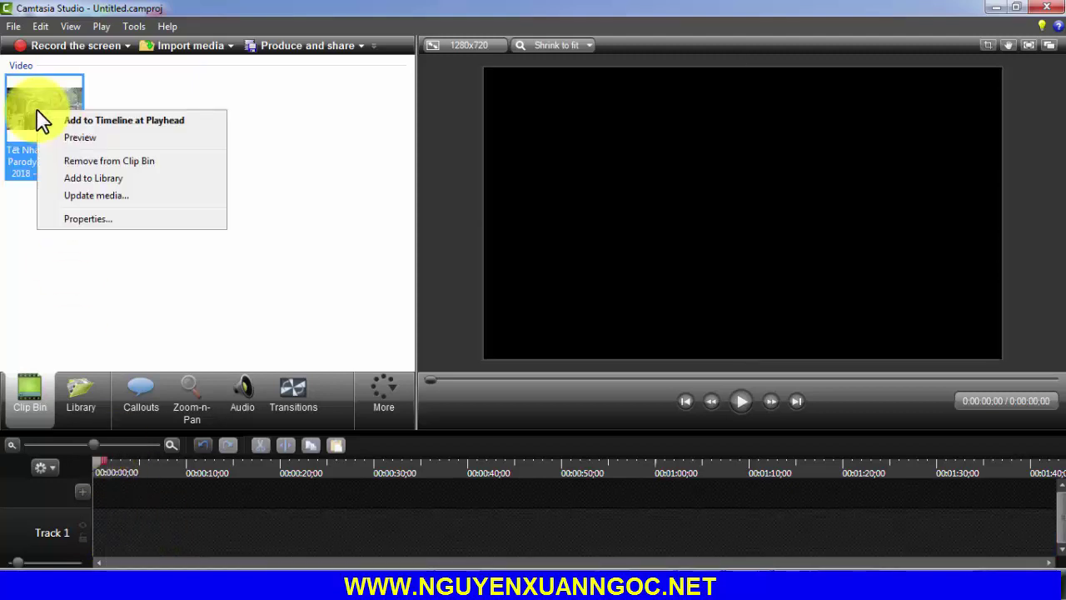
left_click(75, 123)
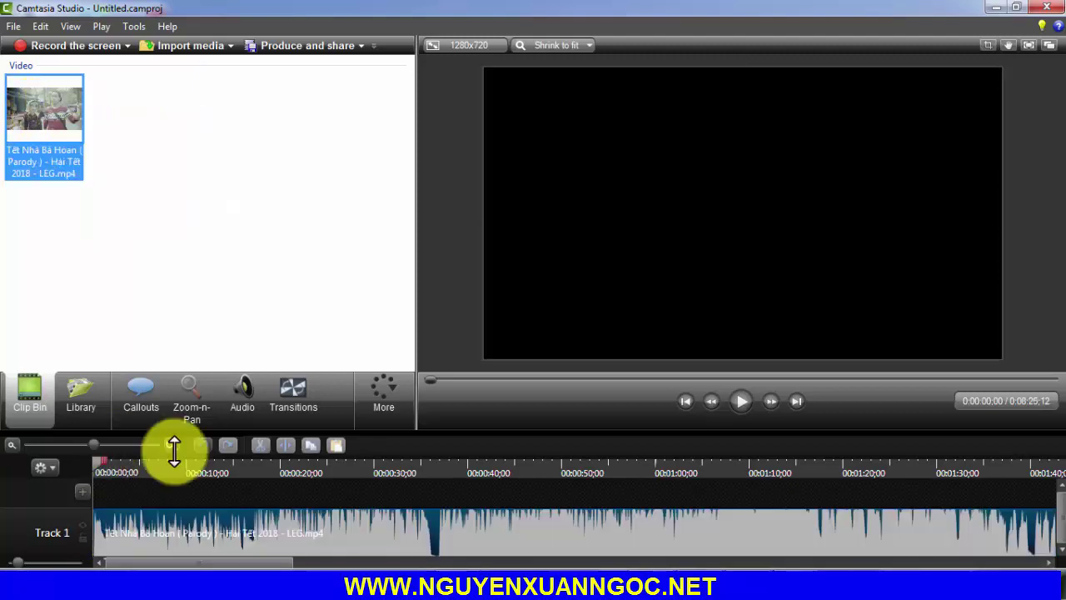
- Separate the video and audio of the clip on Track 1
left_click(200, 531)
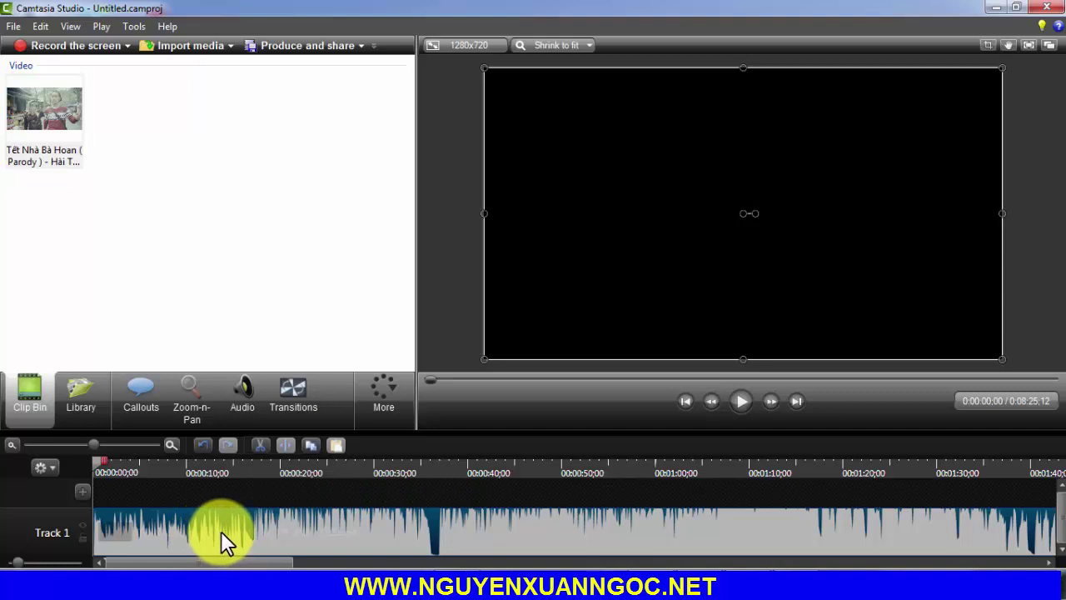
right_click(221, 530)
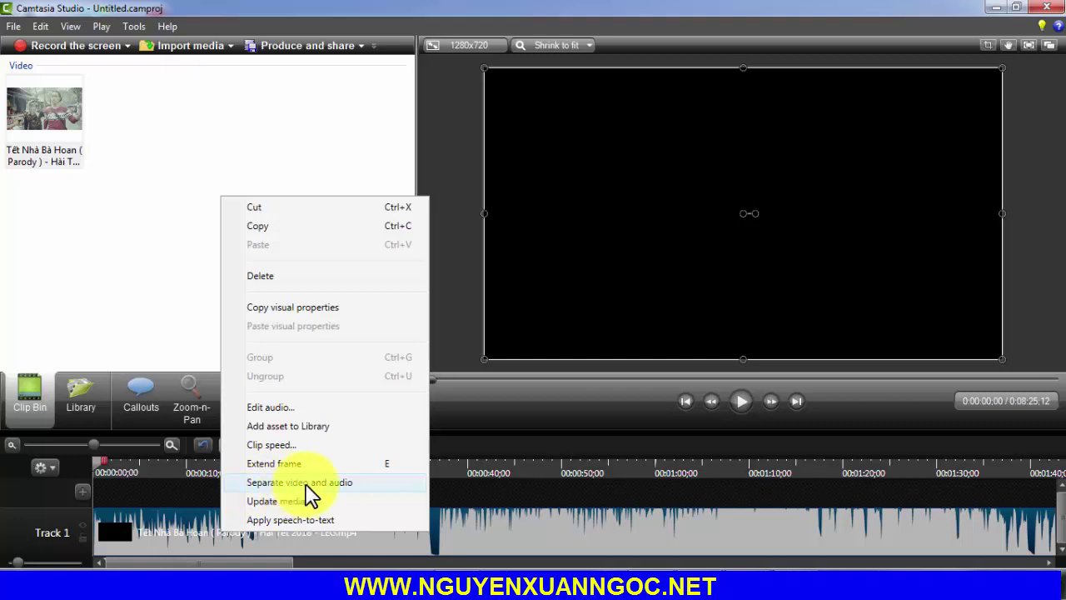
left_click(331, 483)
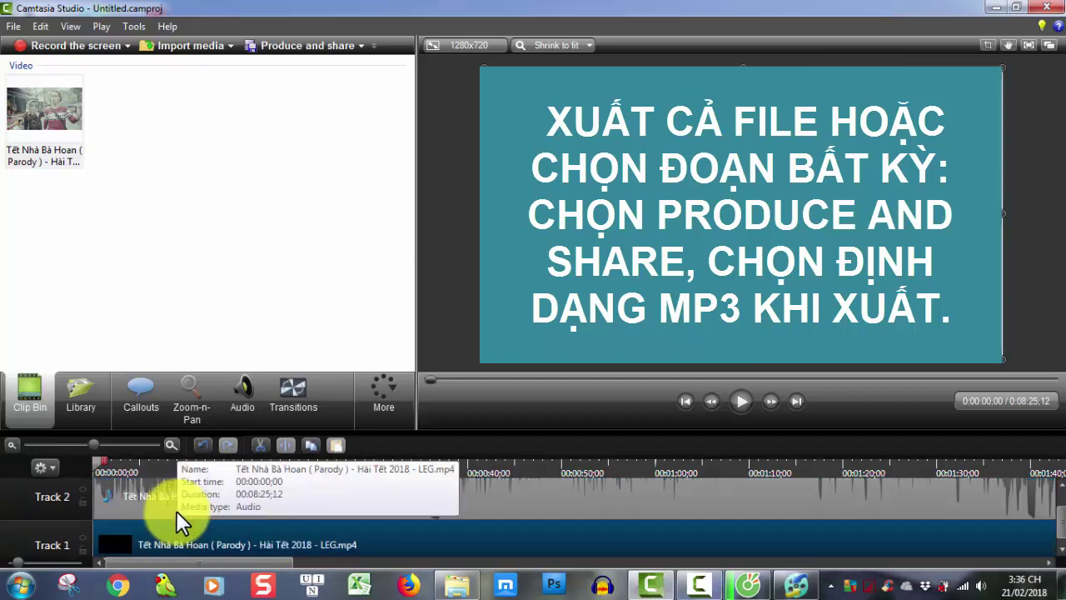
- Shift the separated audio clip on Track 2 to start at about 5 seconds and play the timeline
left_click(202, 542)
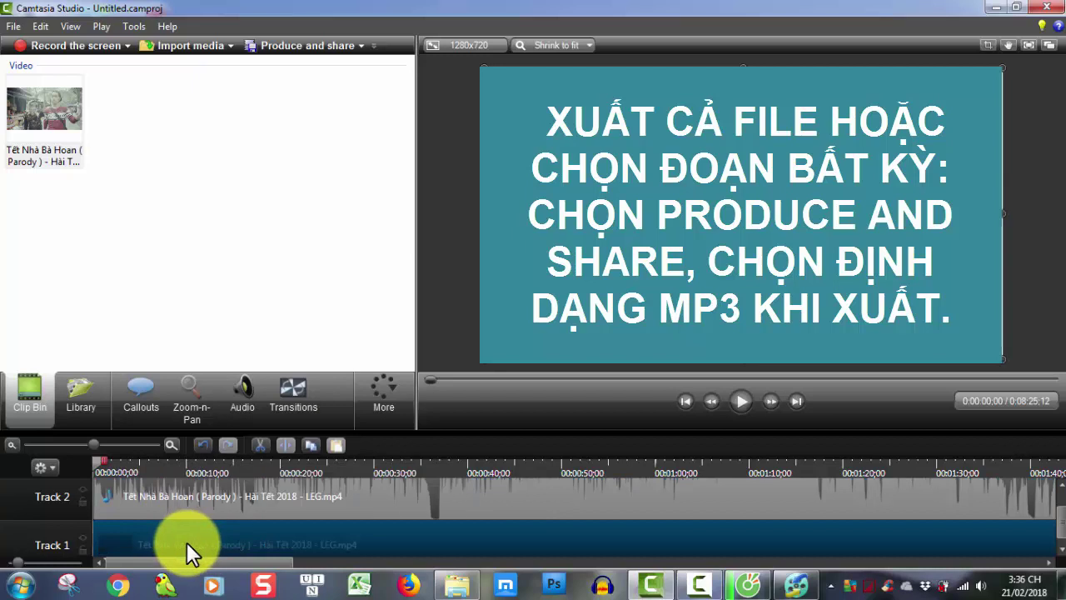
left_click(171, 498)
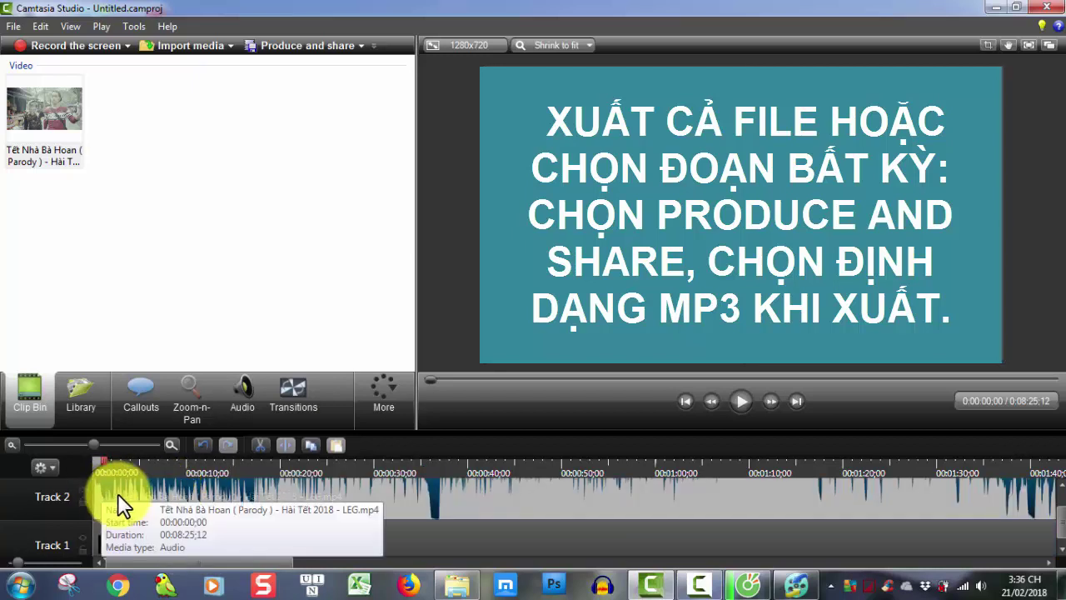
left_click_drag(121, 496, 160, 507)
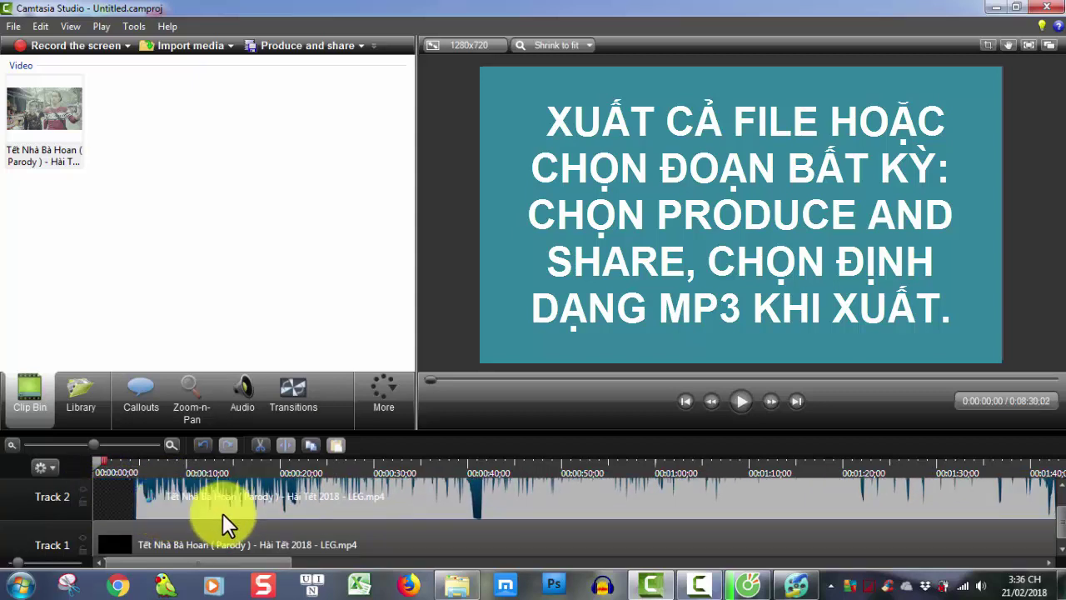
left_click(738, 402)
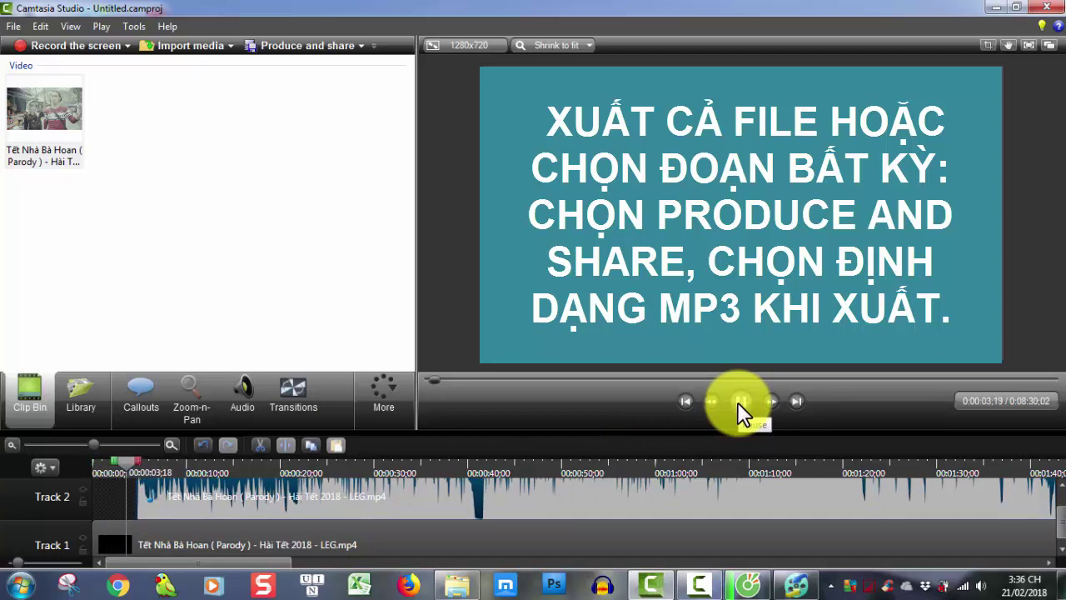
- Shift the Track 2 audio to start at about 37 seconds and briefly play the timeline from about 22 seconds
left_click(464, 499)
left_click_drag(369, 509, 673, 523)
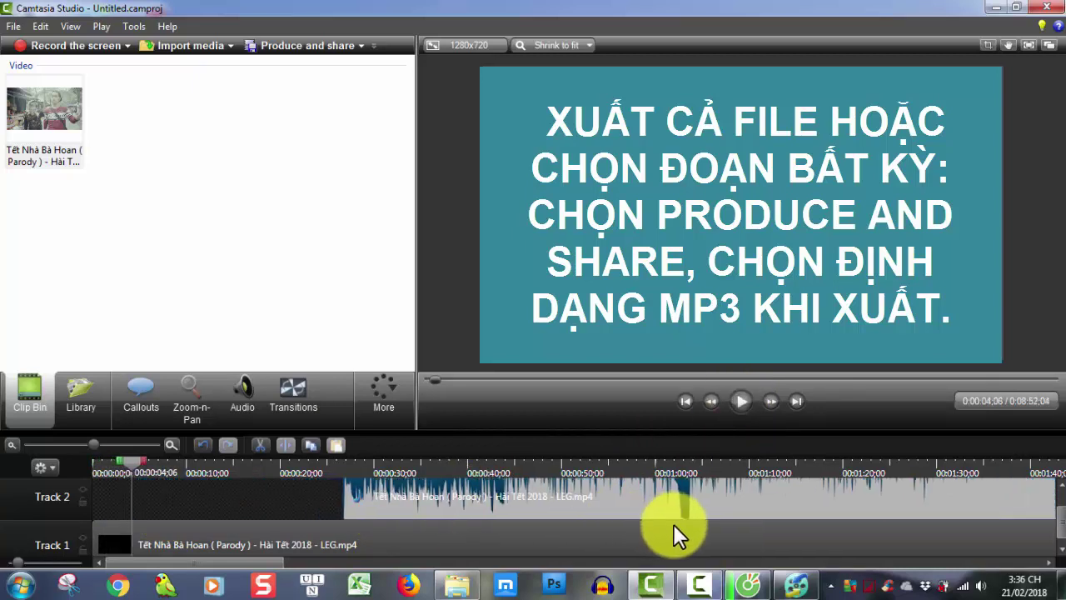
left_click_drag(161, 472, 300, 466)
left_click(739, 404)
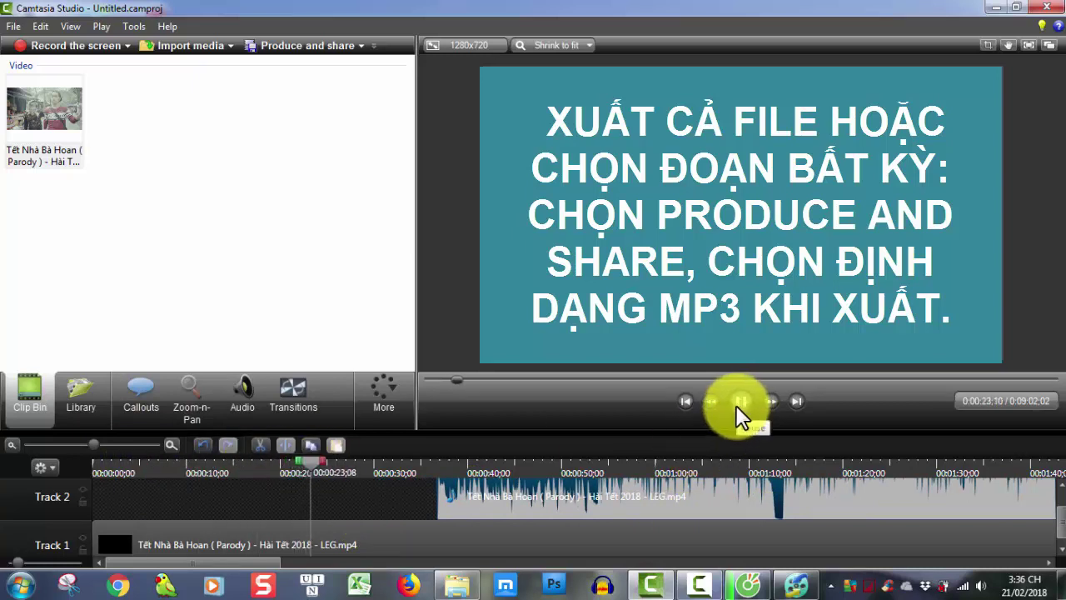
left_click(735, 405)
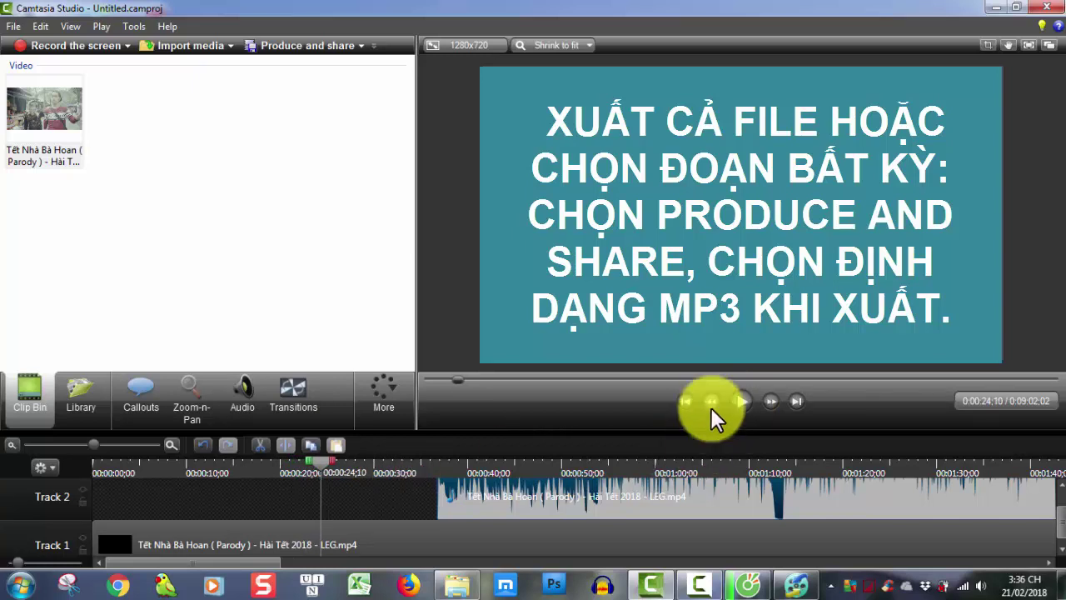
- Move the Track 2 audio clip back to the start of the timeline and briefly play the result
left_click_drag(208, 490, 73, 500)
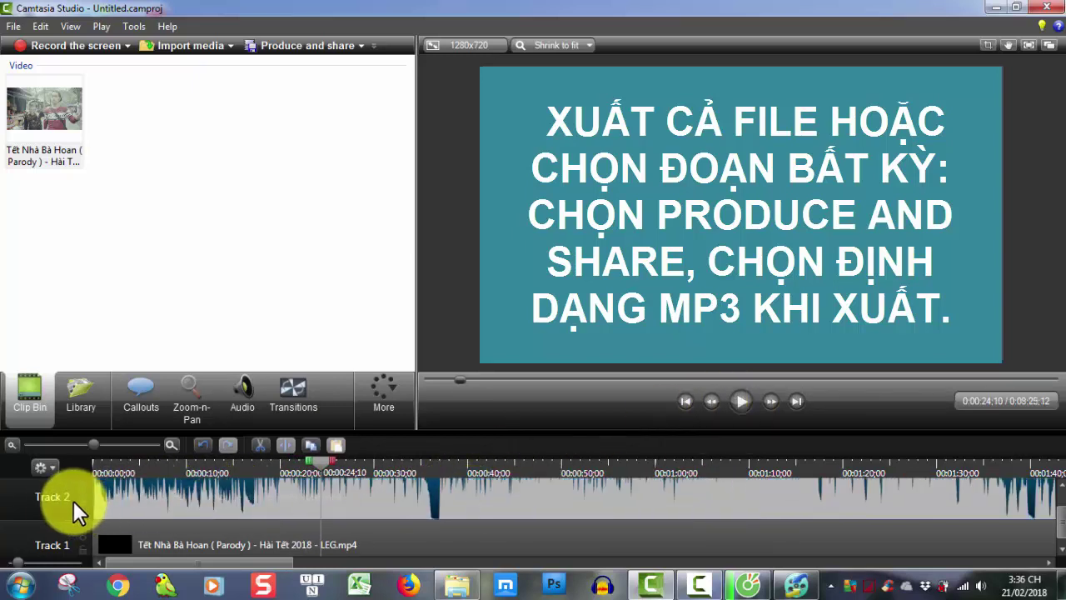
left_click(737, 401)
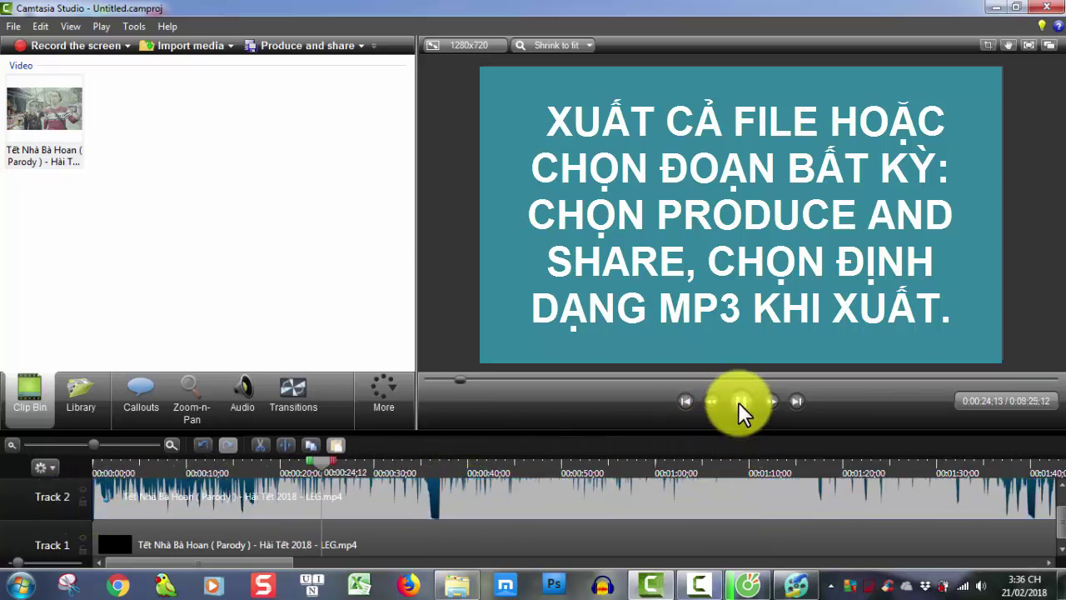
left_click(738, 401)
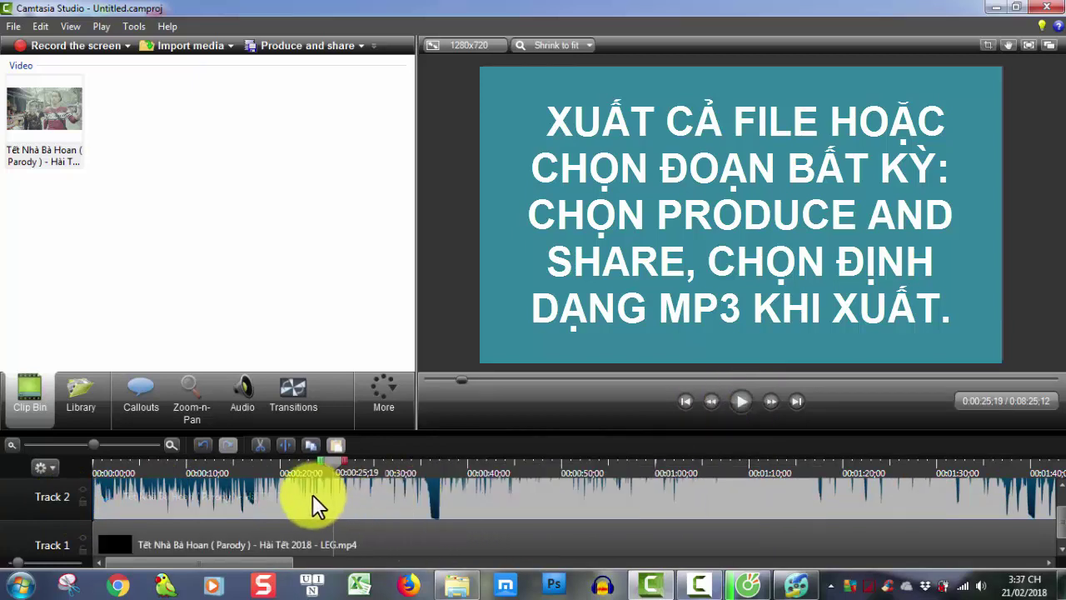
- Return the playhead to the start of the timeline and select the audio clip on Track 2
left_click(253, 500)
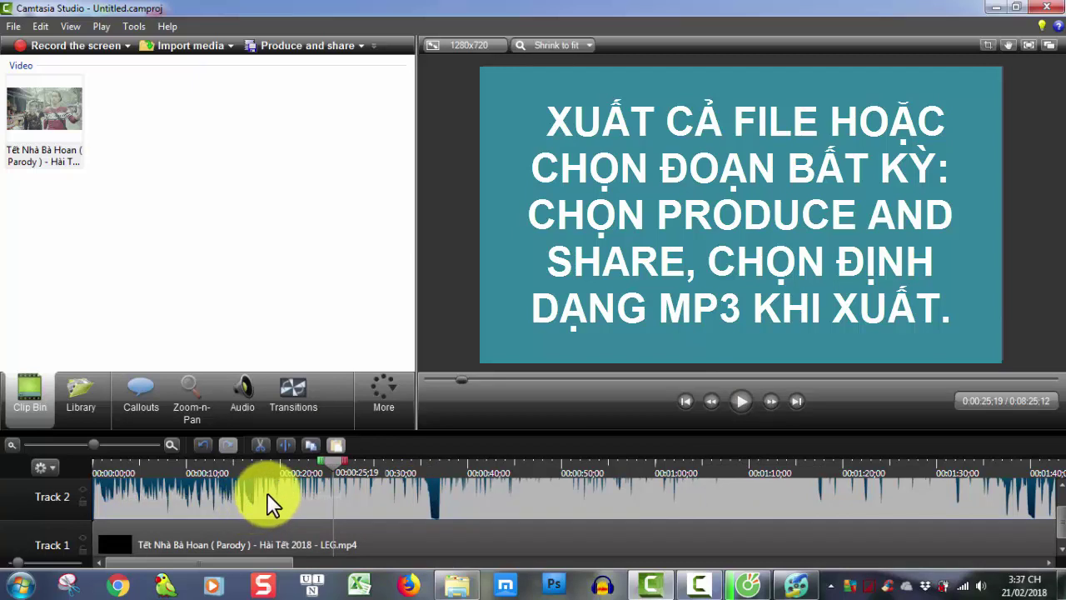
left_click_drag(332, 461, 56, 482)
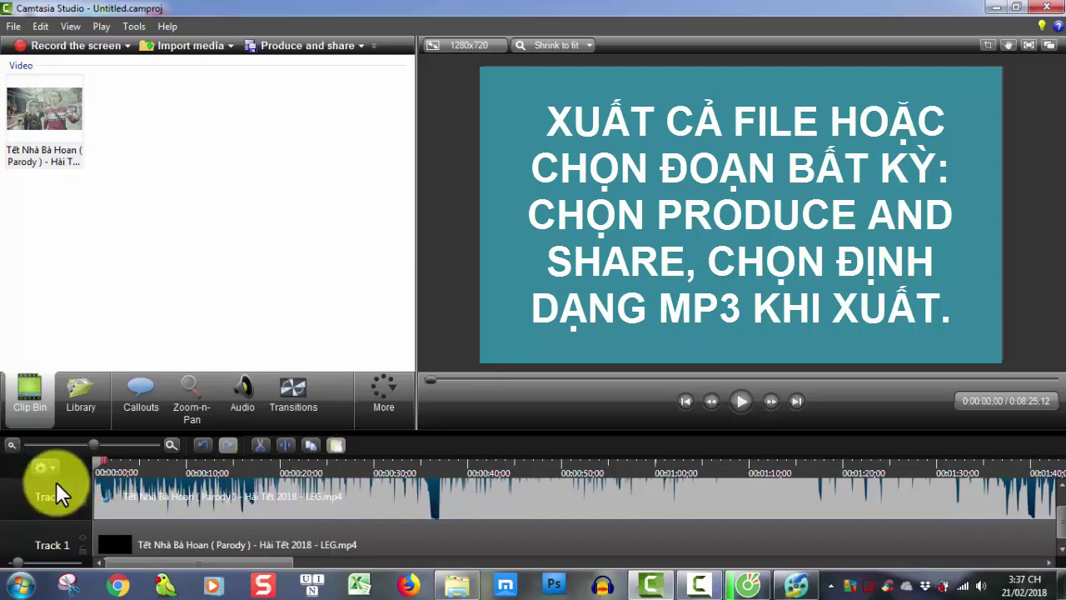
right_click(239, 496)
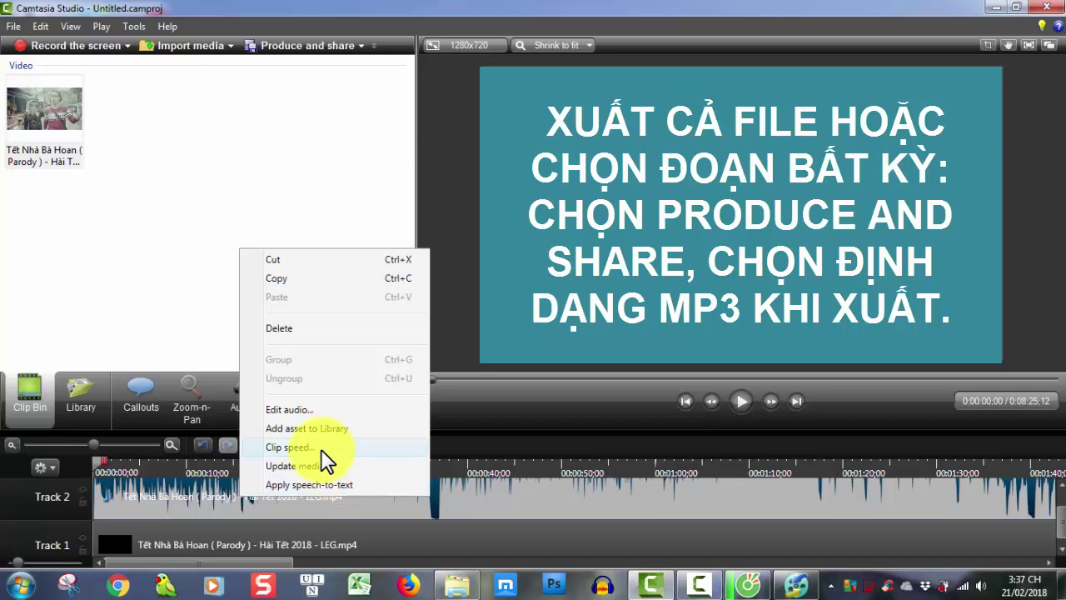
left_click(161, 492)
- Delete the video clip from Track 1, keeping only the separated audio on Track 2
left_click(169, 537)
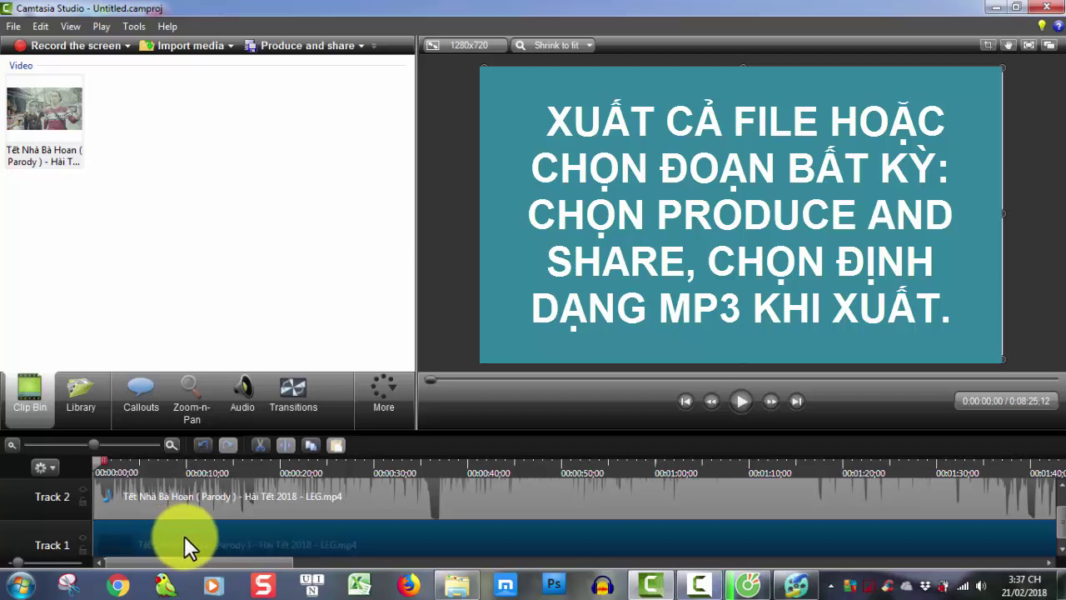
right_click(183, 536)
left_click(168, 540)
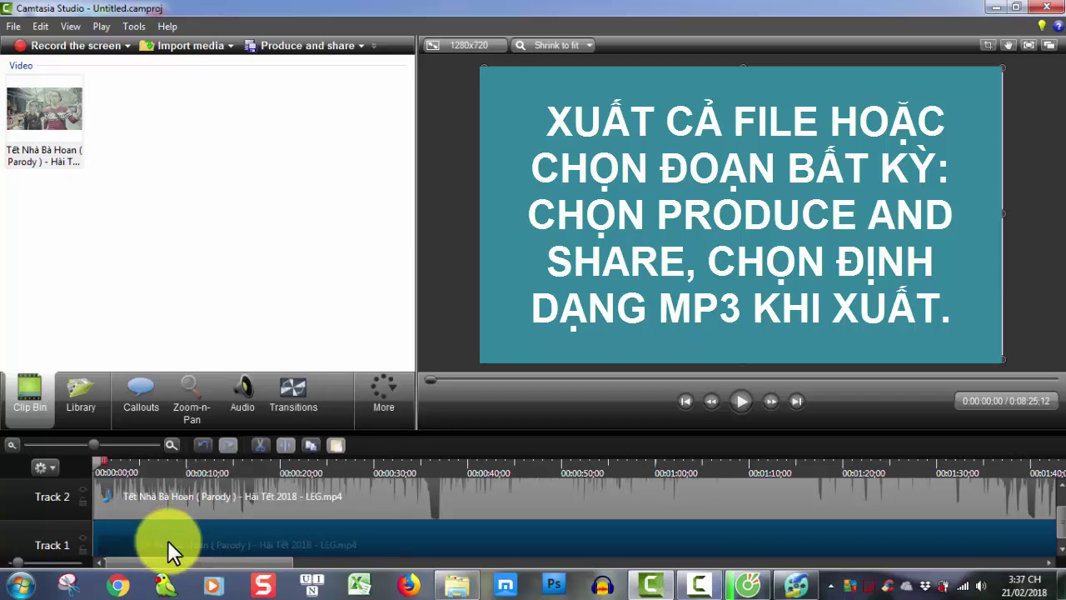
left_click(117, 493)
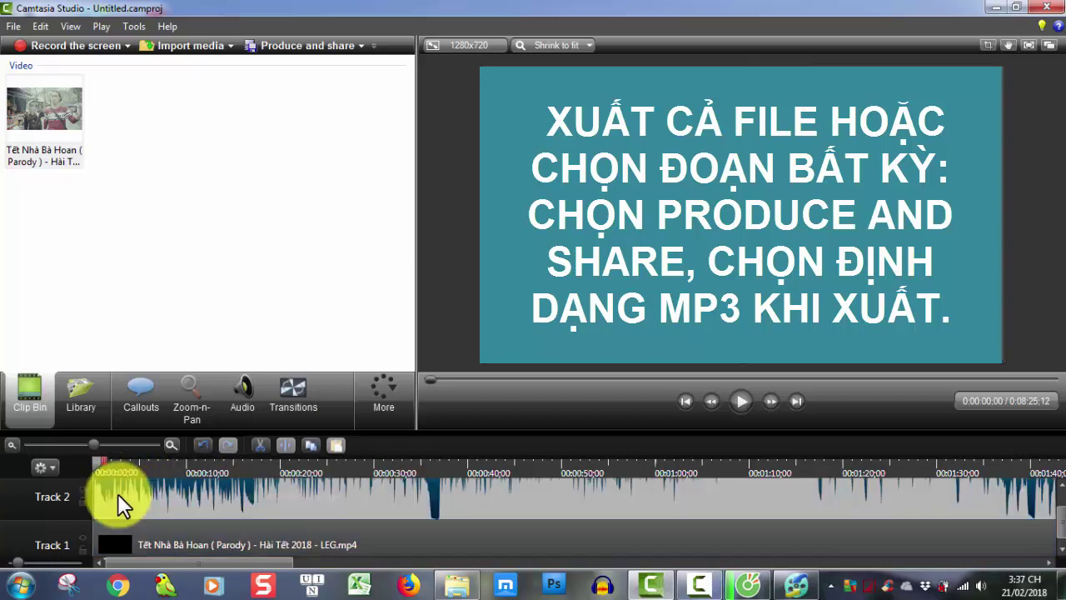
left_click(133, 535)
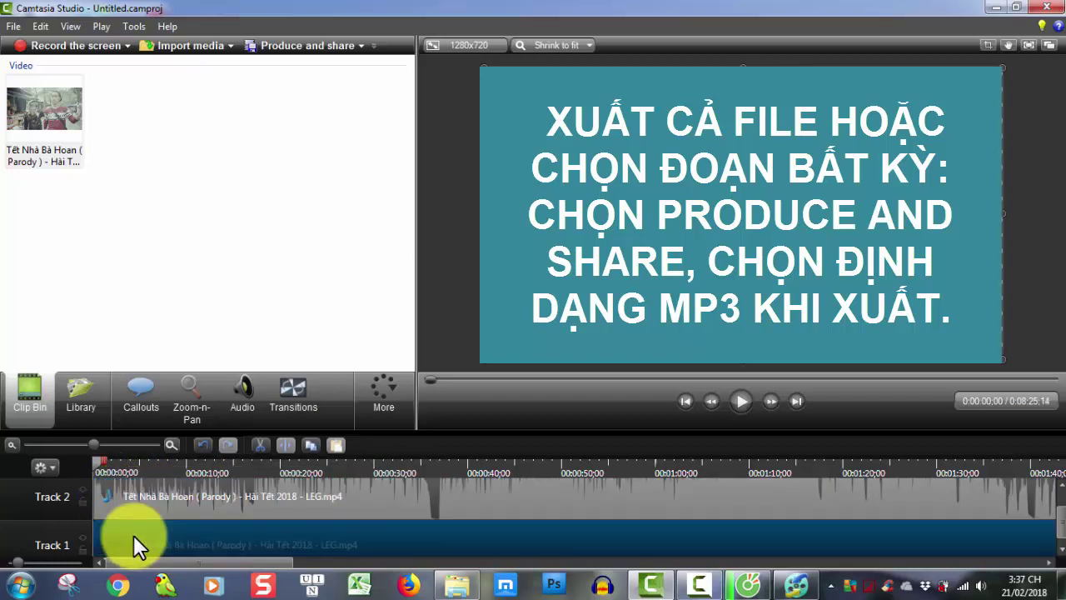
left_click(121, 491)
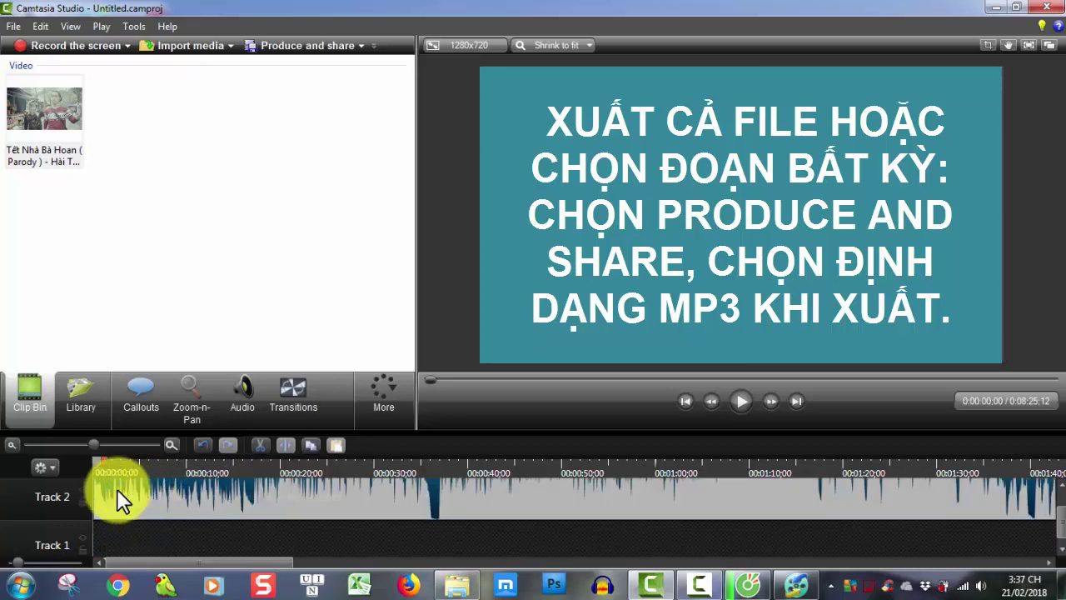
- Start producing the timeline with custom production settings, go as far as the MP3 - audio only format choice, and cancel the wizard
left_click(301, 47)
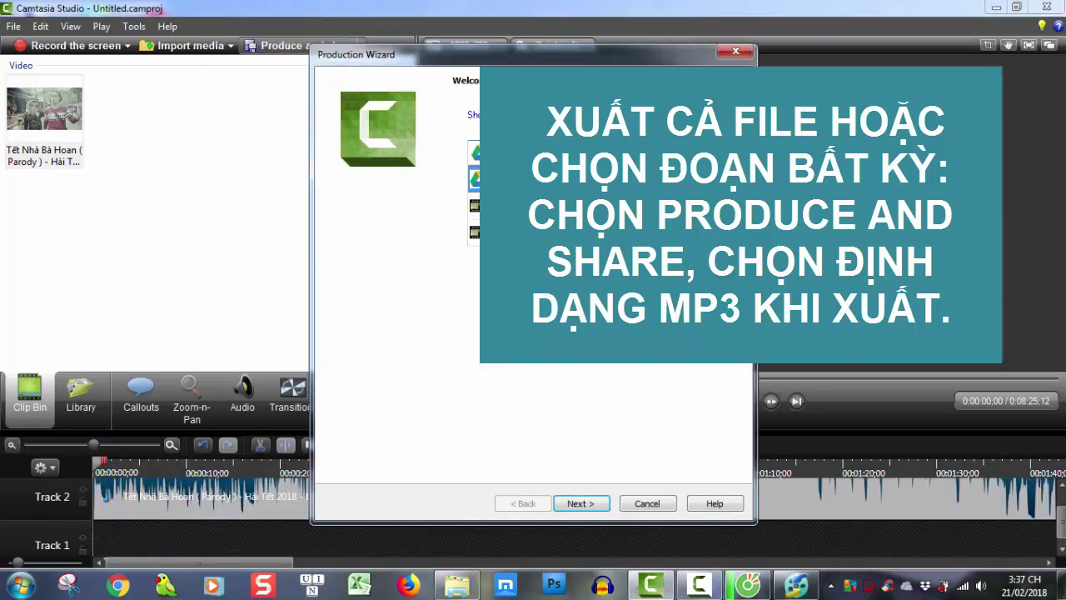
left_click(477, 178)
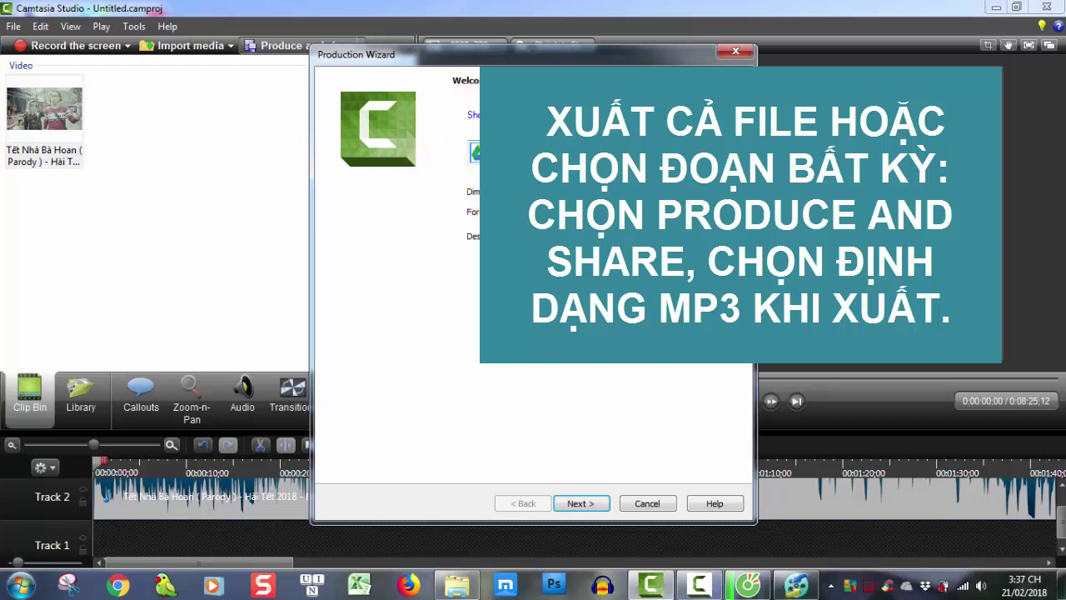
left_click(475, 152)
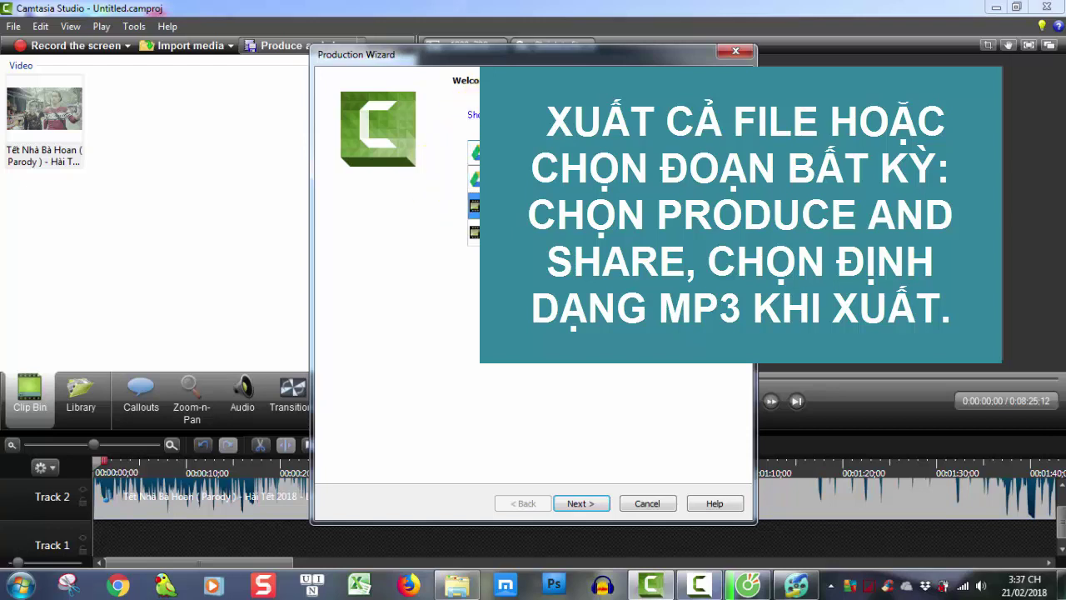
left_click(475, 205)
left_click_drag(588, 51, 553, 121)
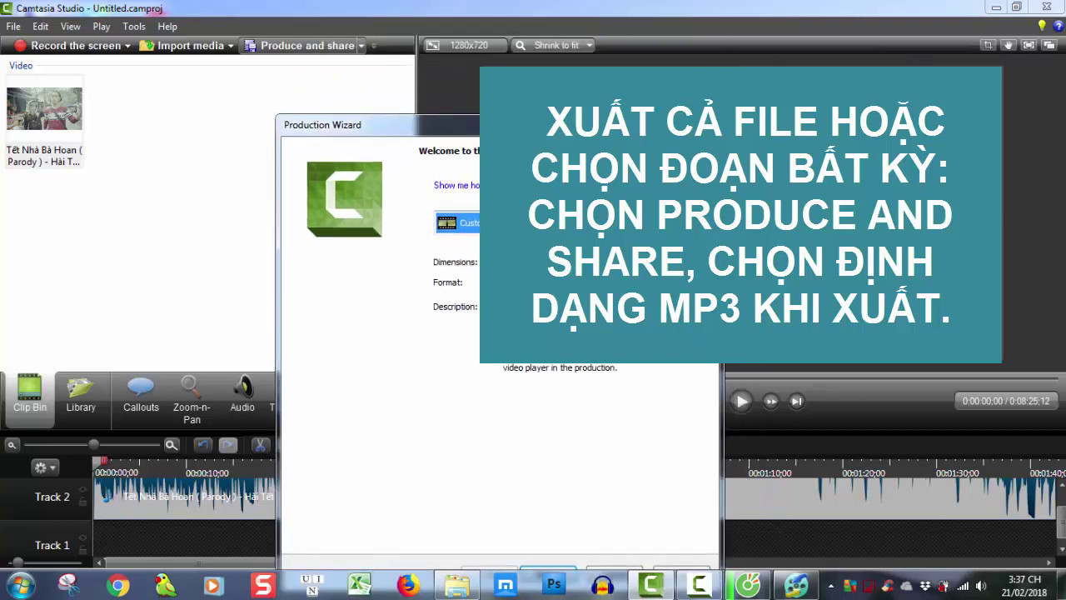
left_click(458, 222)
left_click(467, 274)
left_click_drag(553, 125, 564, 78)
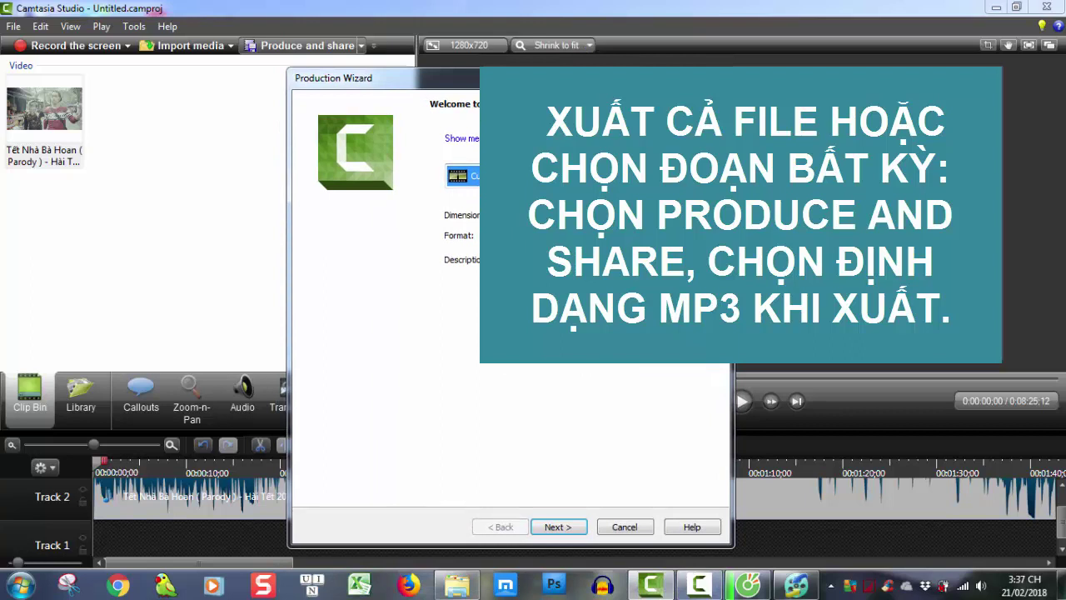
left_click(558, 527)
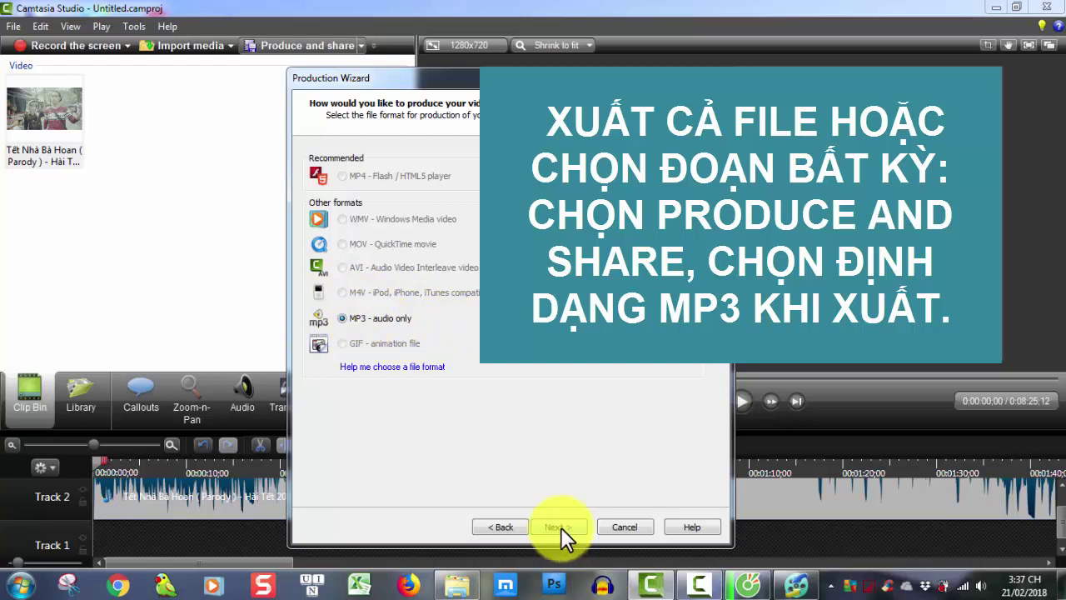
left_click(623, 527)
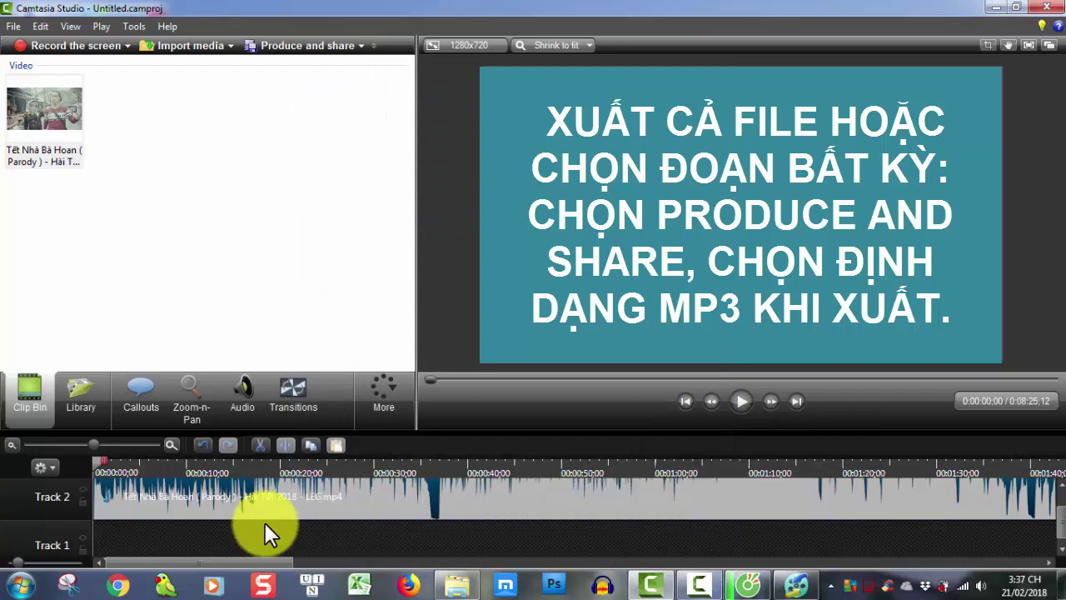
- Undo the deletion of the video clip on Track 1
left_click(200, 444)
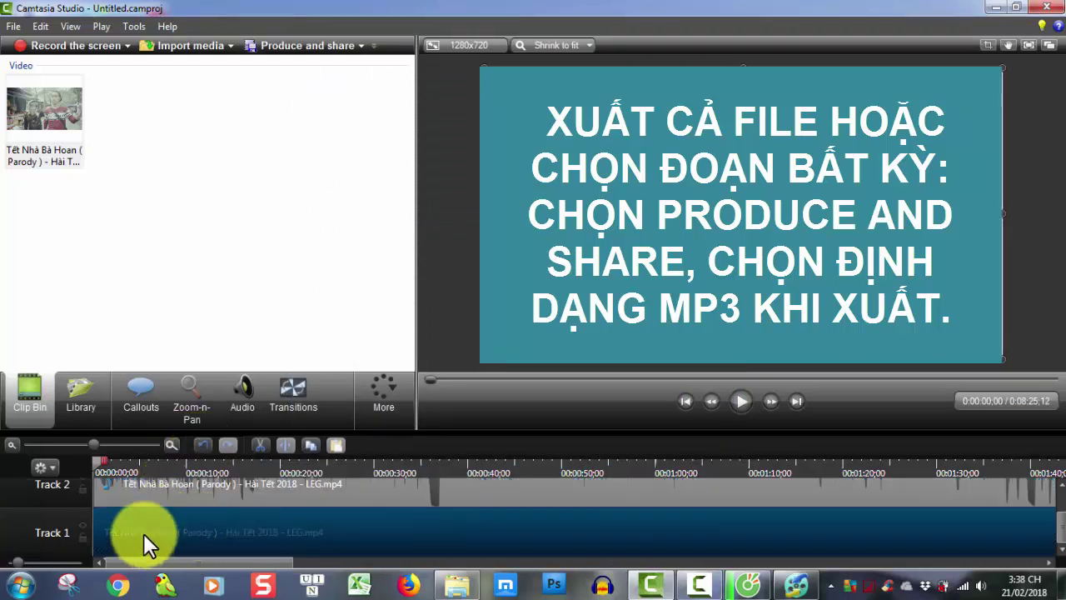
left_click(146, 499)
scroll(146, 500, "up", 2)
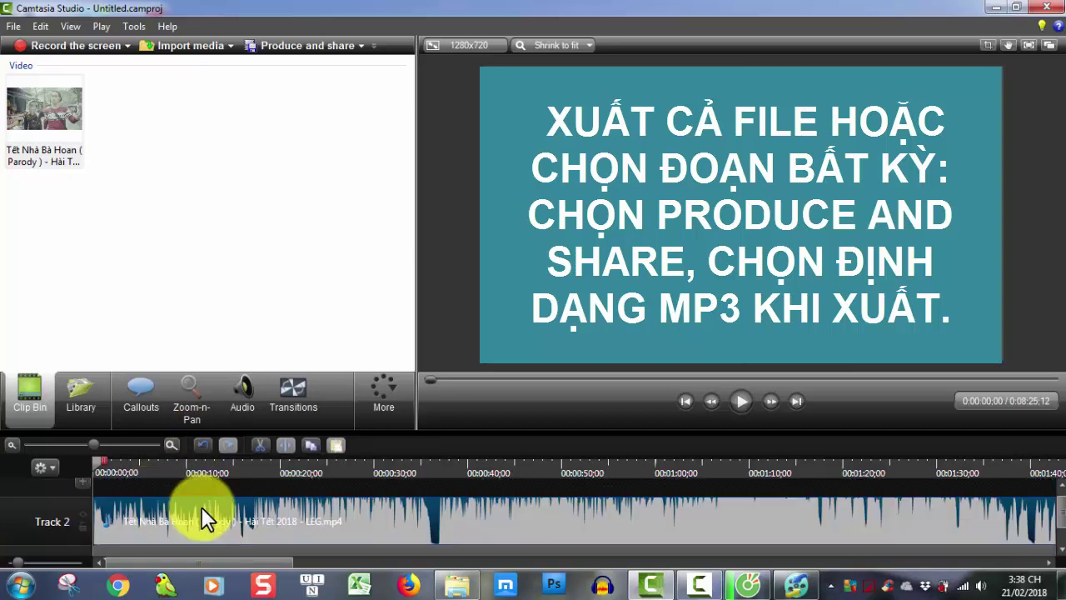
- Zoom the timeline out to fit the whole audio clip and lock Track 1
left_click(13, 446)
left_click(13, 446)
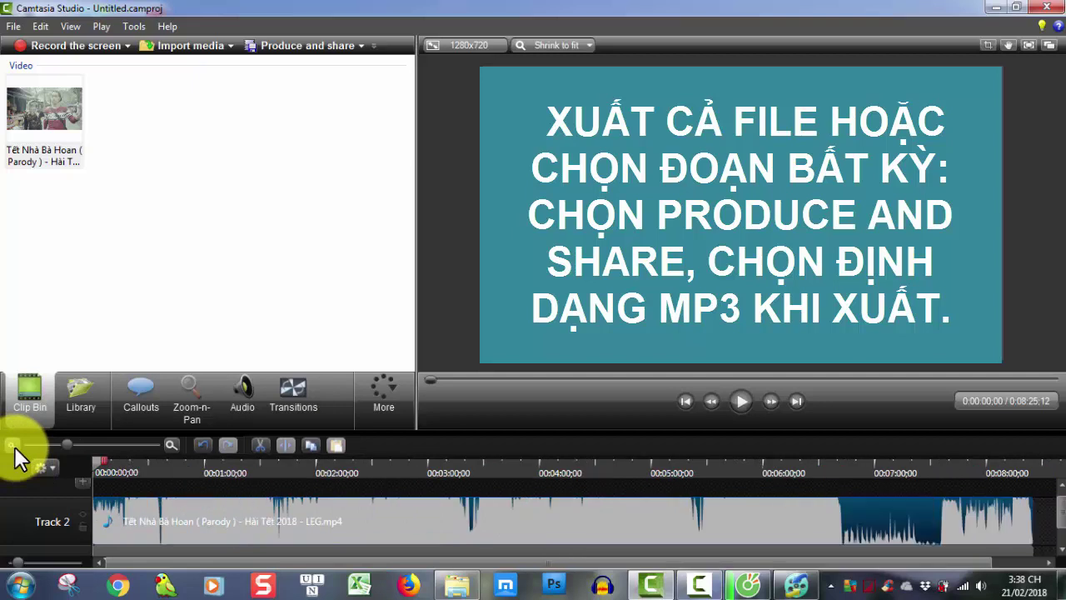
left_click(13, 447)
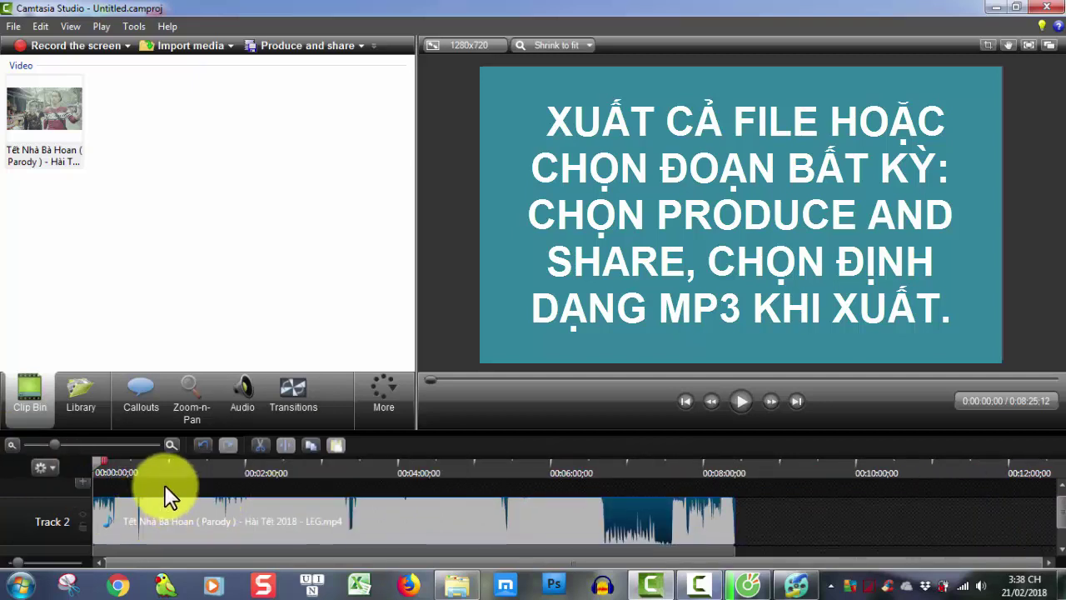
scroll(164, 486, "down", 2)
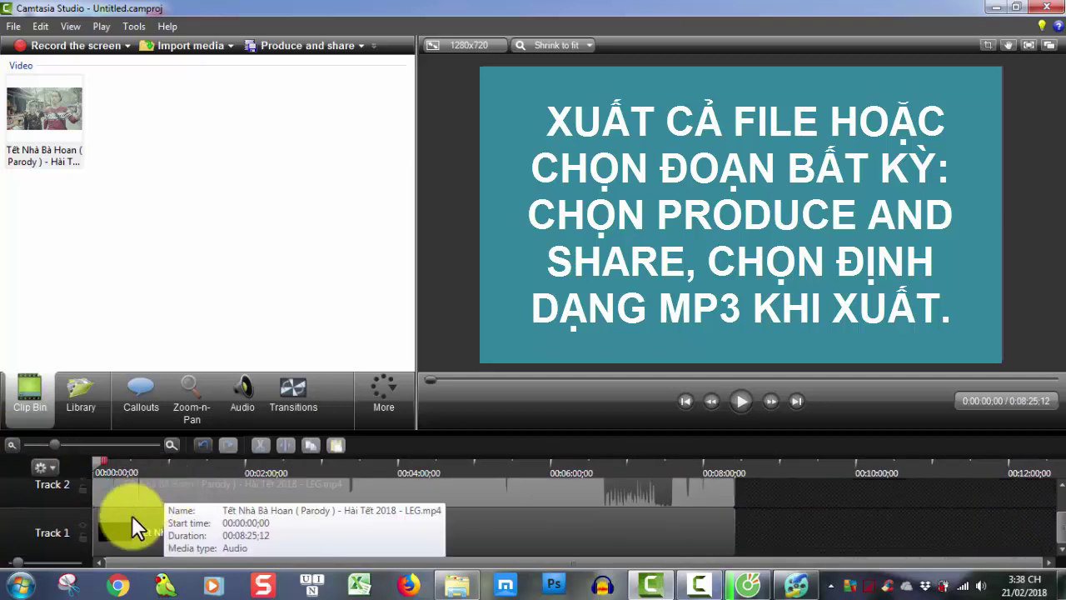
left_click(83, 538)
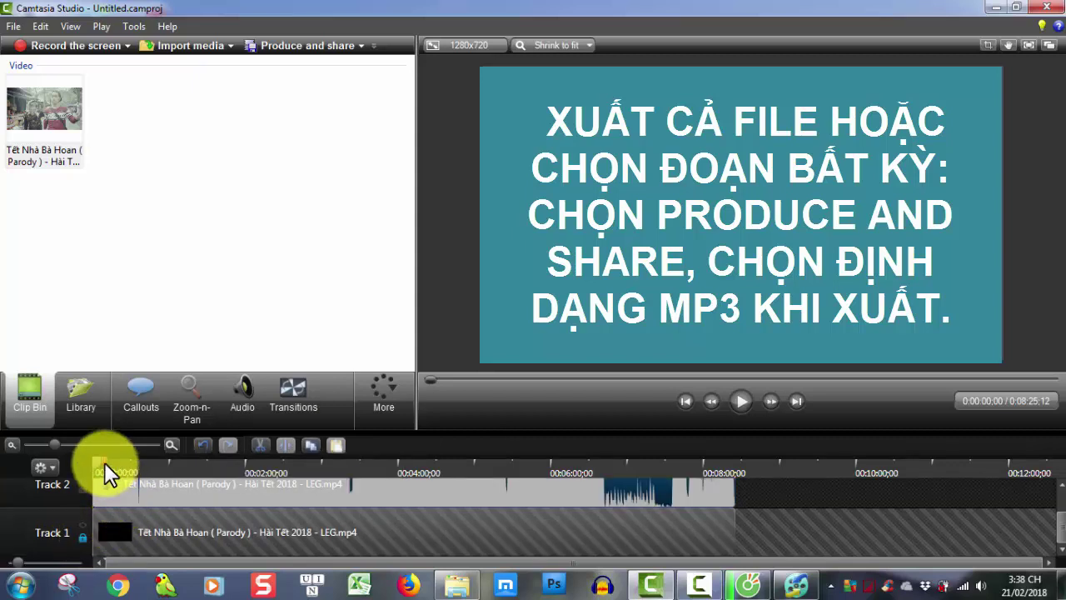
- Select the full timeline range up to 0:08:25;12, start producing the selection as MP3 - audio only, and cancel the wizard
left_click_drag(110, 463, 730, 483)
scroll(468, 503, "up", 2)
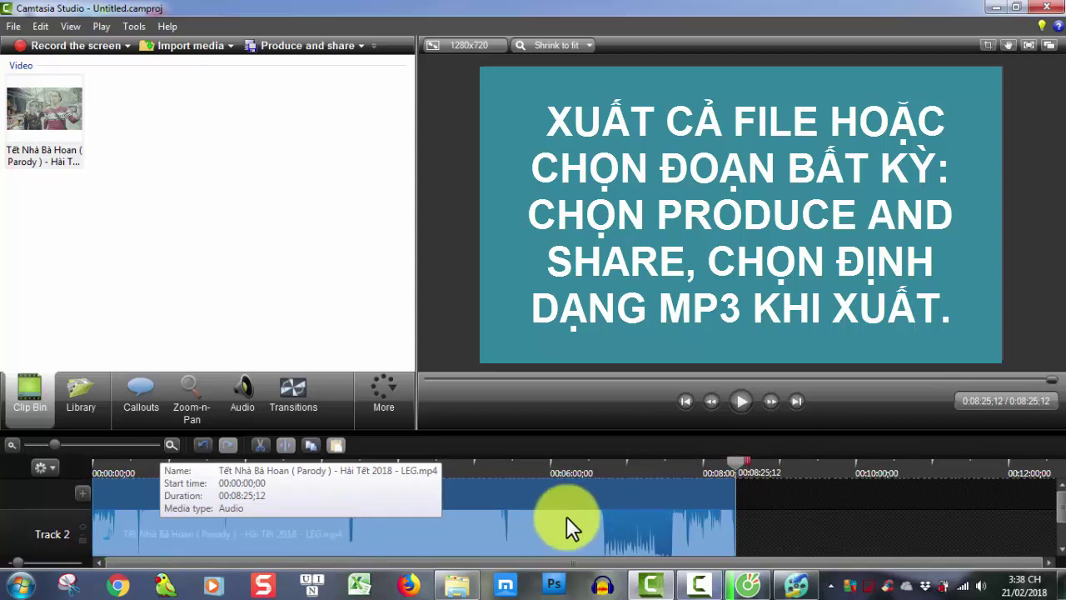
scroll(601, 528, "down", 2)
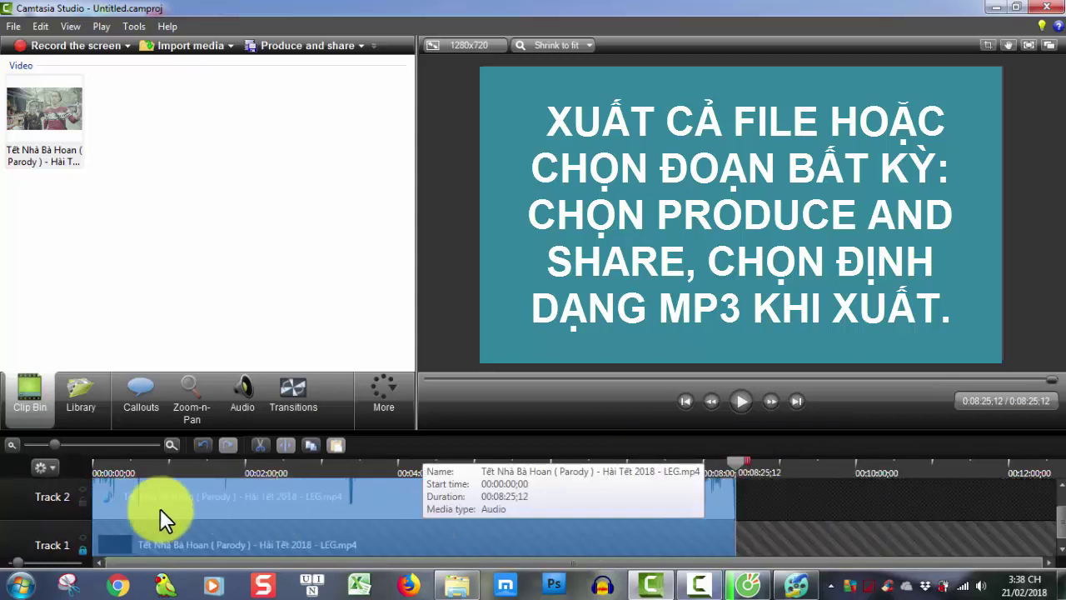
right_click(328, 496)
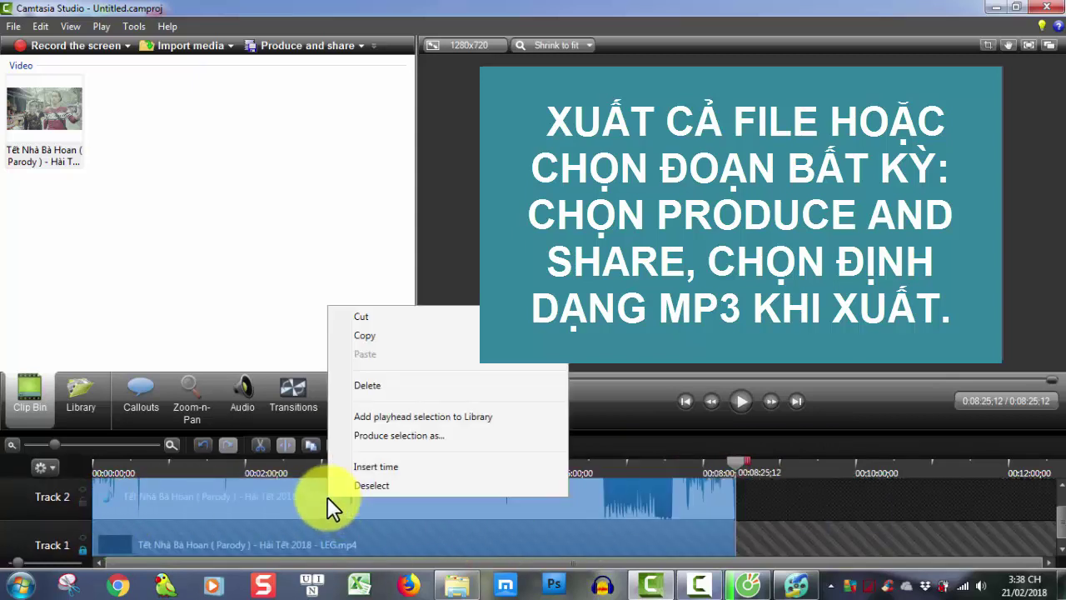
left_click(408, 436)
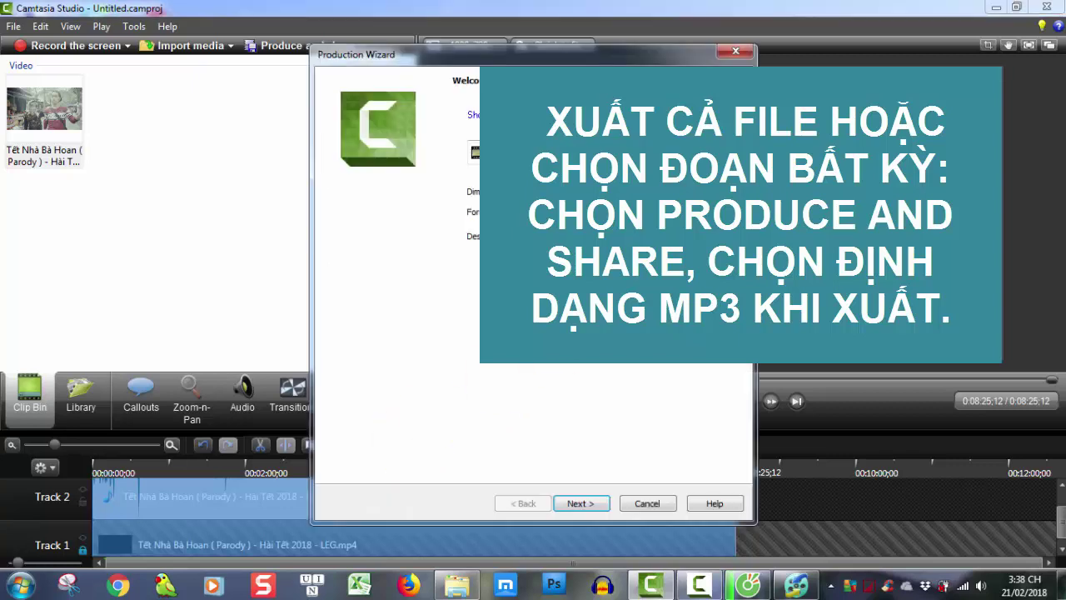
left_click(580, 503)
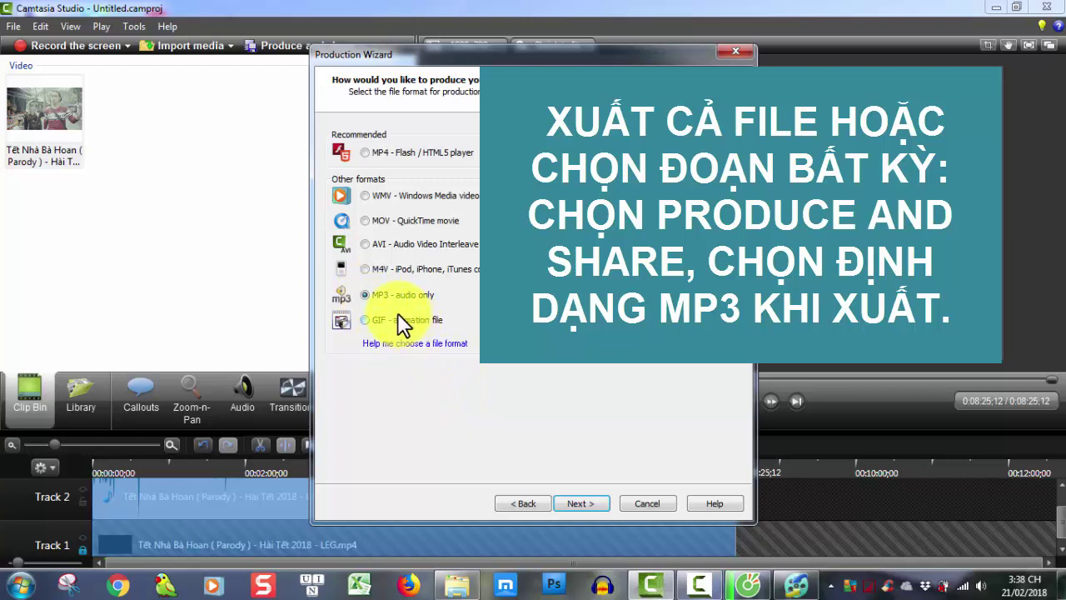
left_click(367, 295)
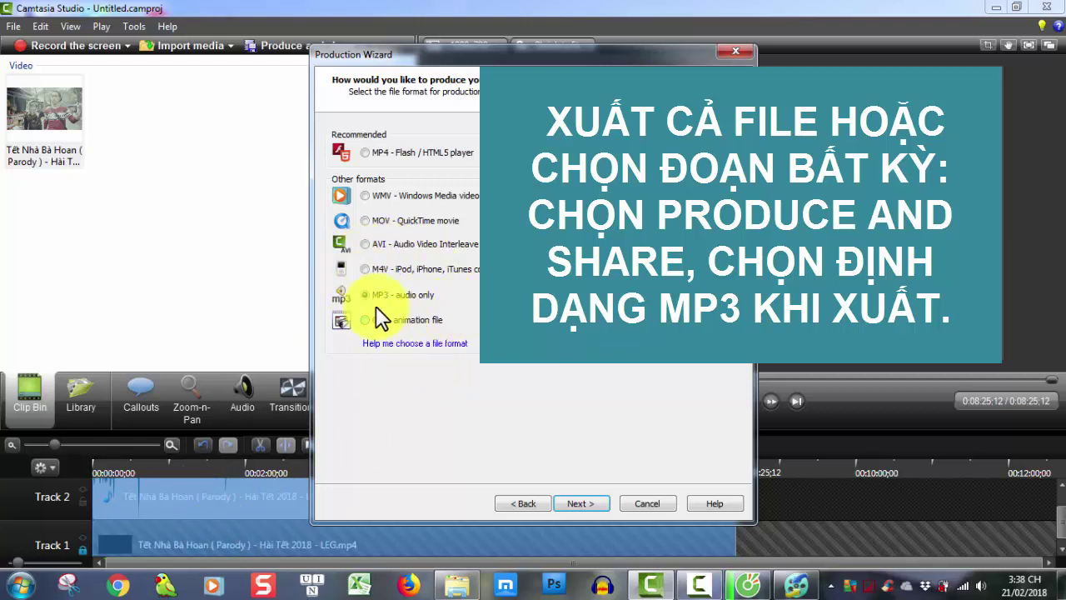
left_click(646, 503)
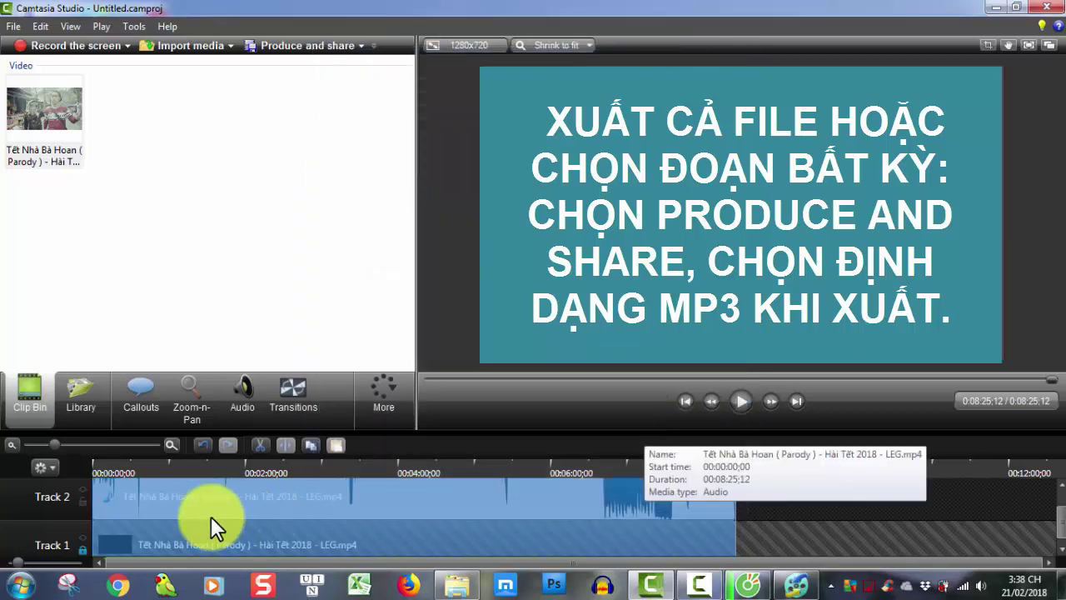
- Unlock Track 1, clear the timeline range selection and select the Track 1 video clip
right_click(79, 541)
left_click(95, 533)
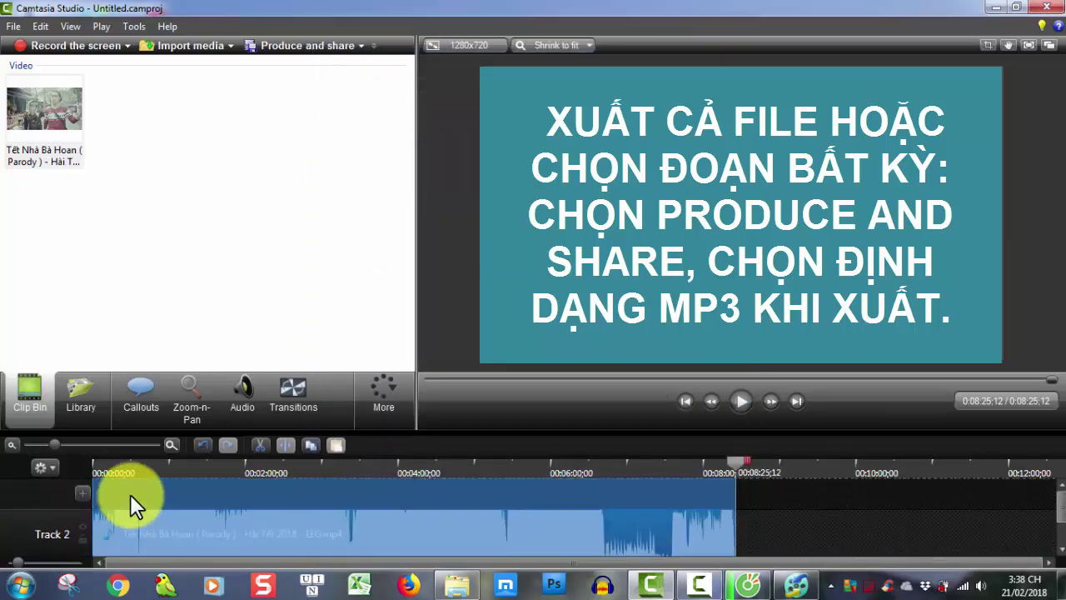
key("ctrl+z")
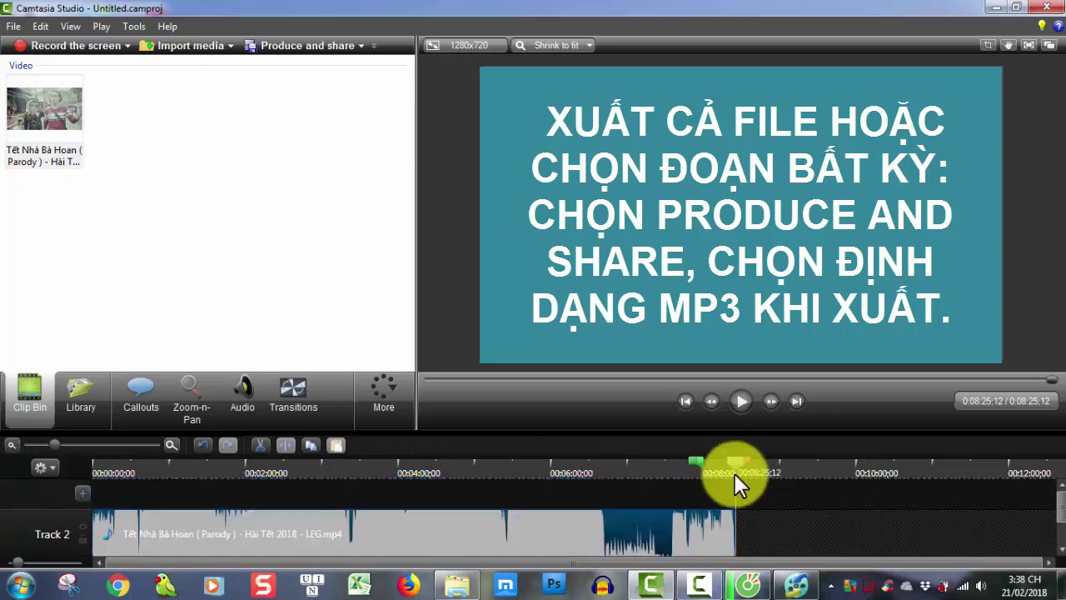
left_click(373, 494)
left_click(248, 539)
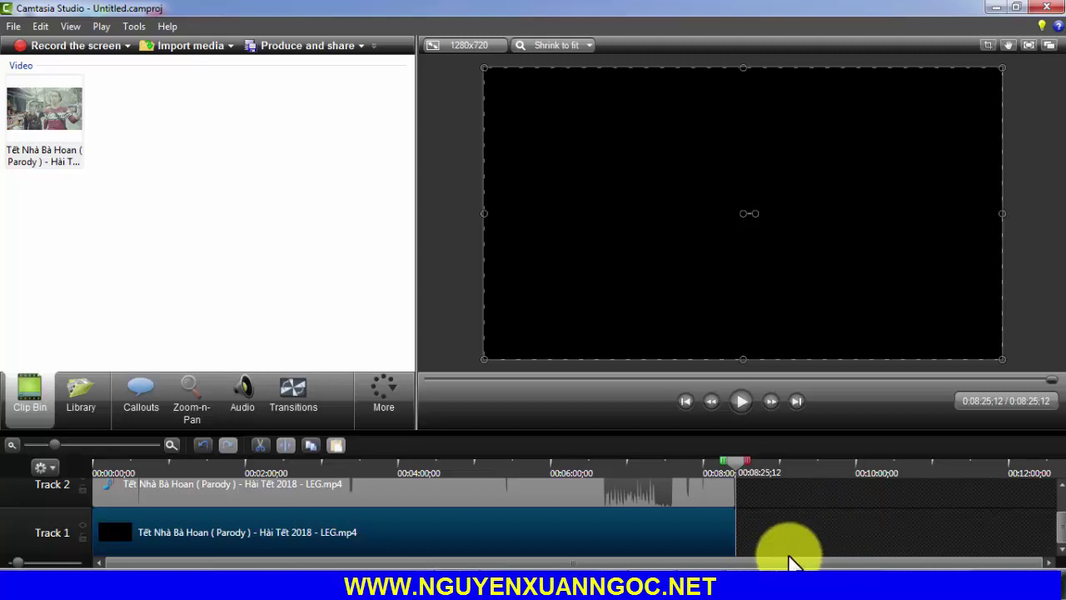
- Switch to the source video's YouTube page in the Cốc Cốc browser and highlight the beginning of its title
mouse_move(693, 568)
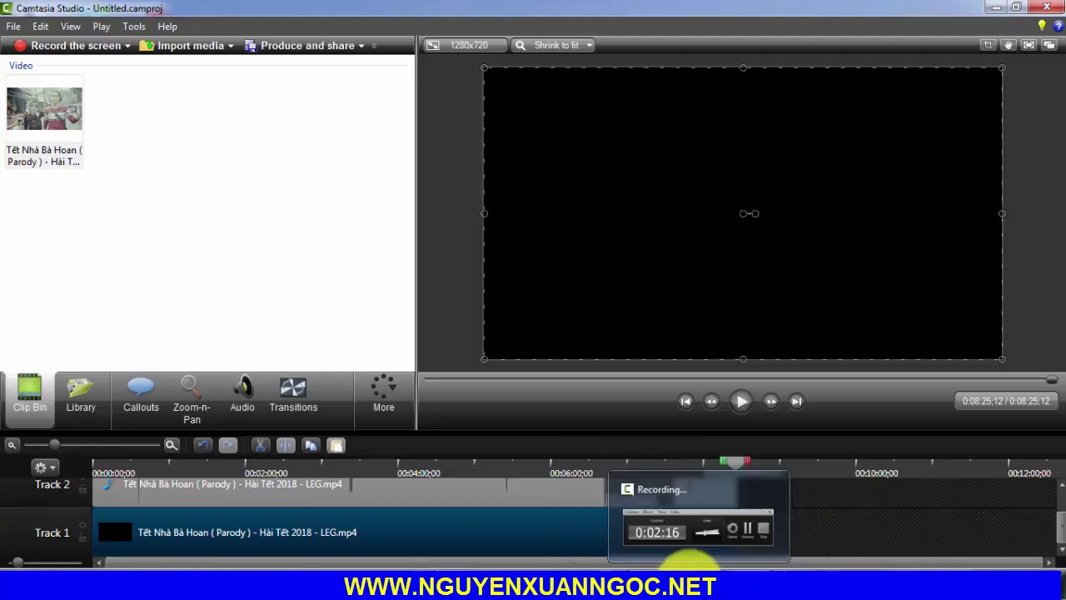
left_click(714, 583)
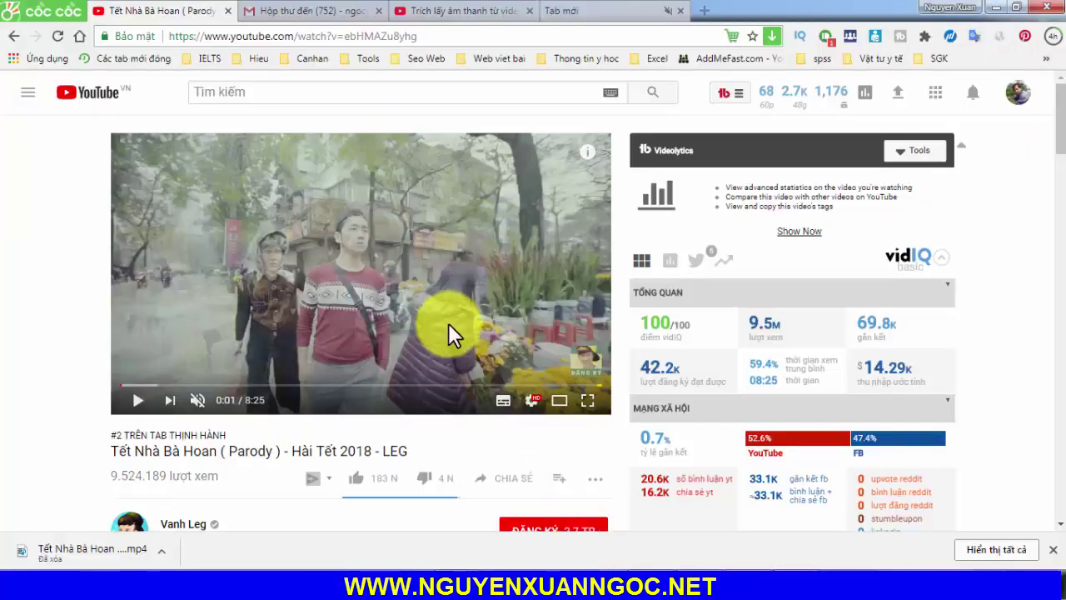
mouse_move(448, 323)
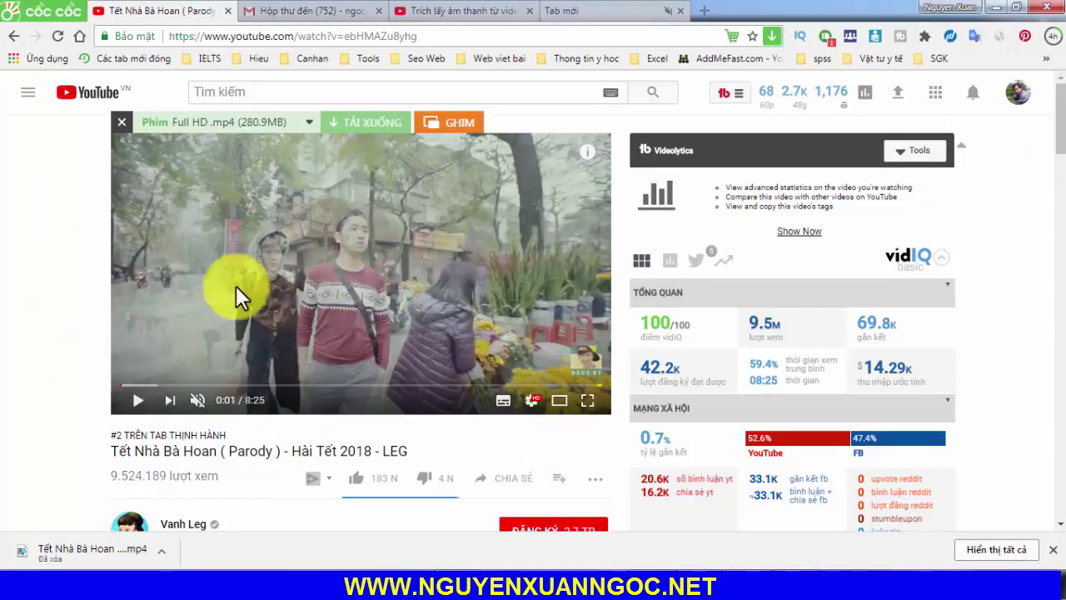
left_click_drag(112, 450, 225, 446)
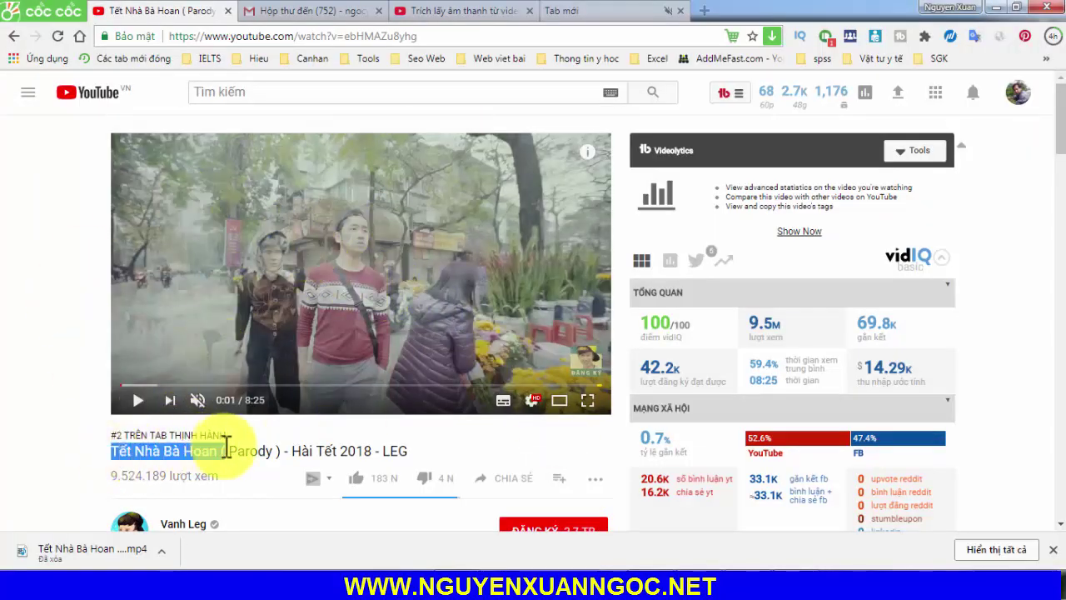